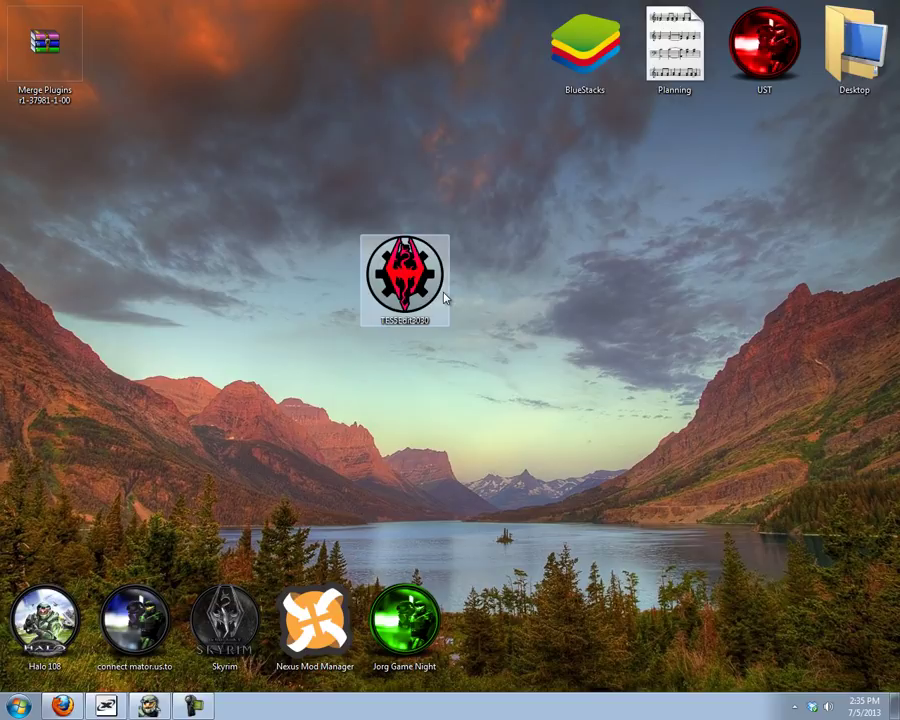
Step: Place the Merge Plugins archive beside the TES5Edit3030 shortcut on the desktop and open it
drag(72, 86, 330, 298)
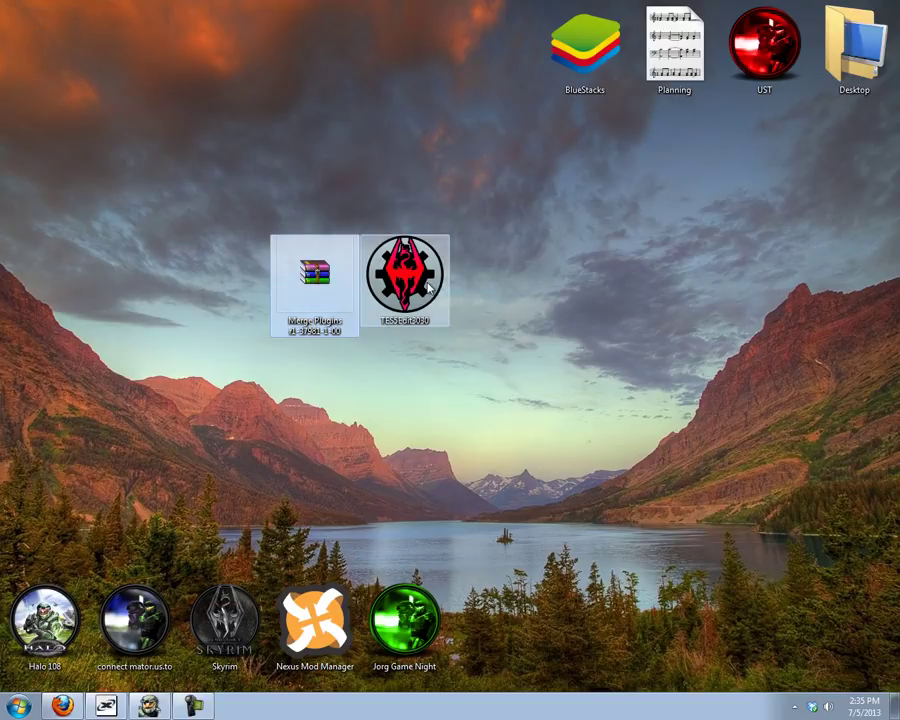
click(500, 278)
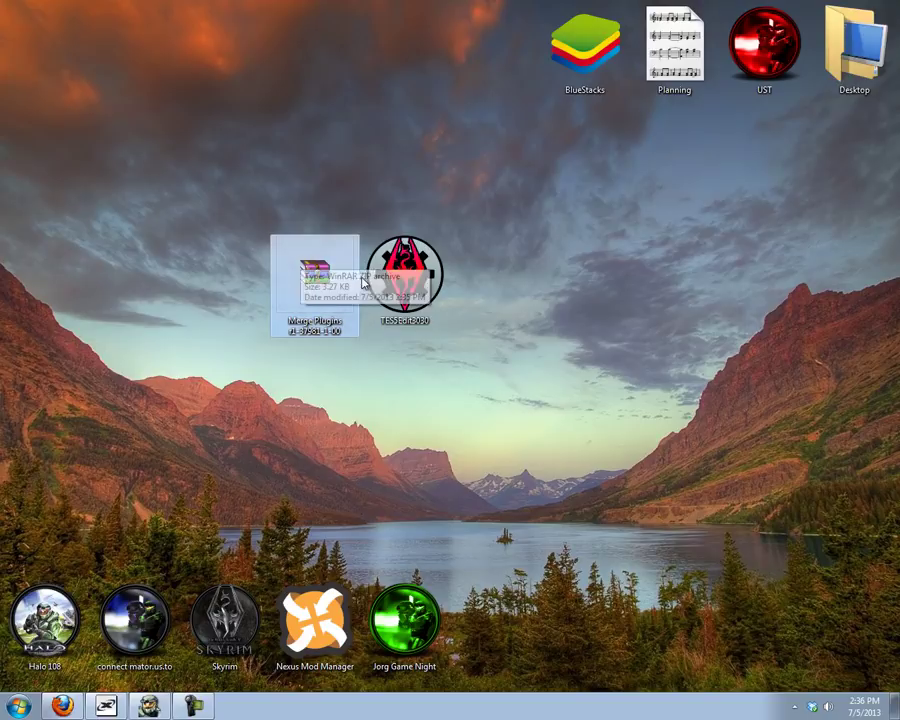
double_click(312, 287)
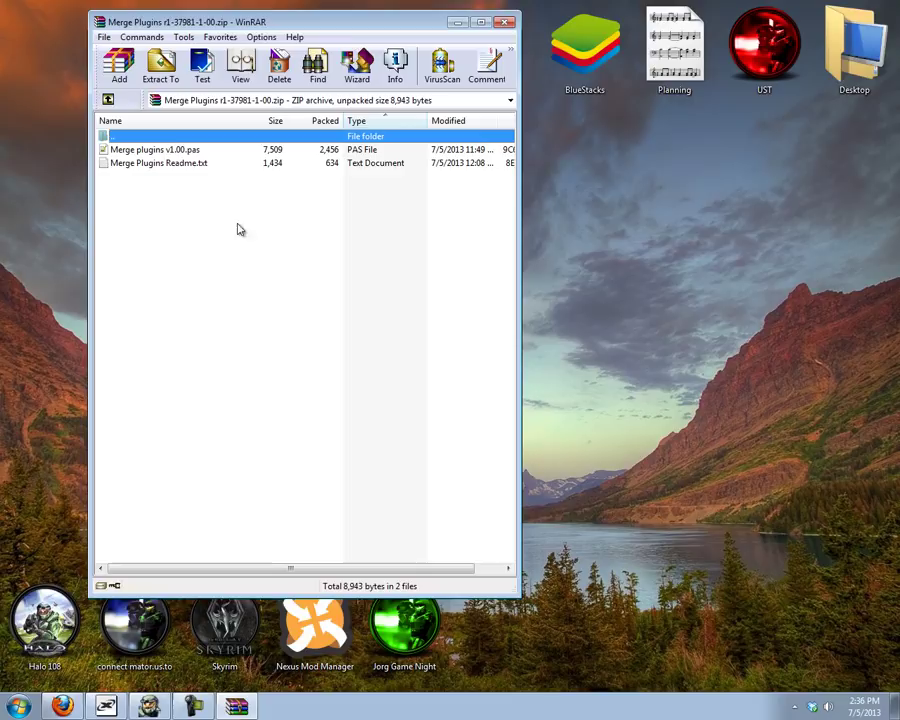
Step: Select the Merge plugins v1.00.pas script inside the archive
click(152, 149)
drag(243, 10, 210, 47)
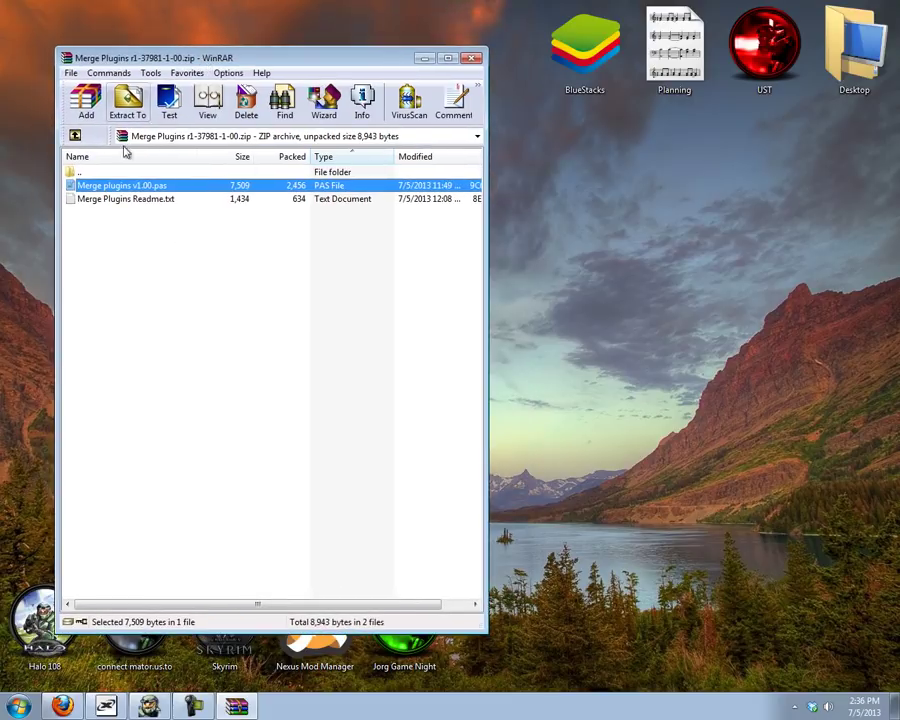
click(126, 203)
click(114, 189)
click(526, 293)
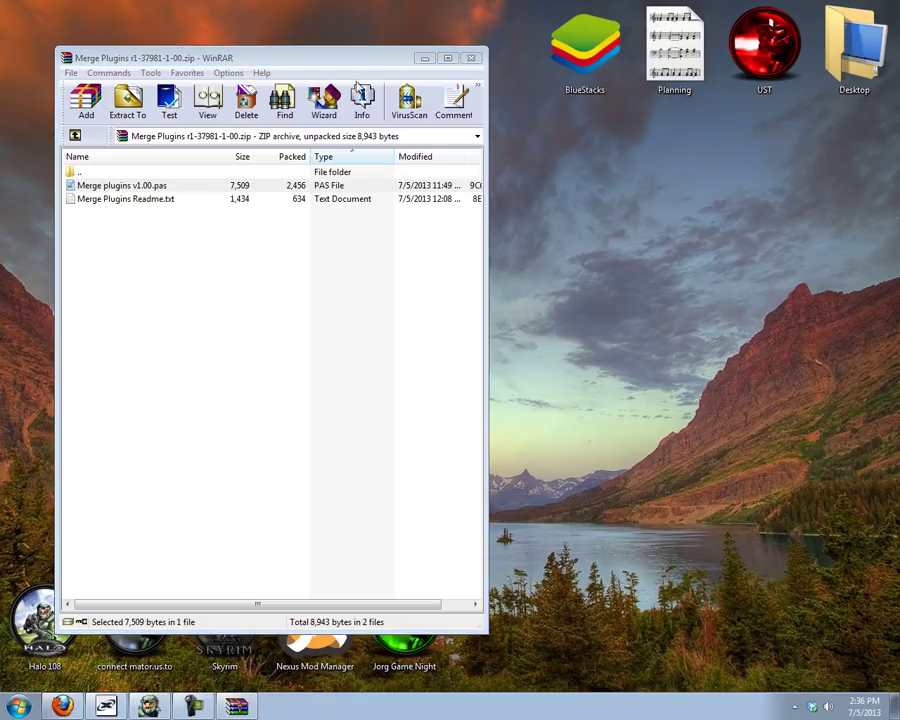
Step: Open the Edit Scripts folder in TES5Edit's file location and arrange it beside the archive window
drag(325, 60, 671, 93)
right_click(380, 270)
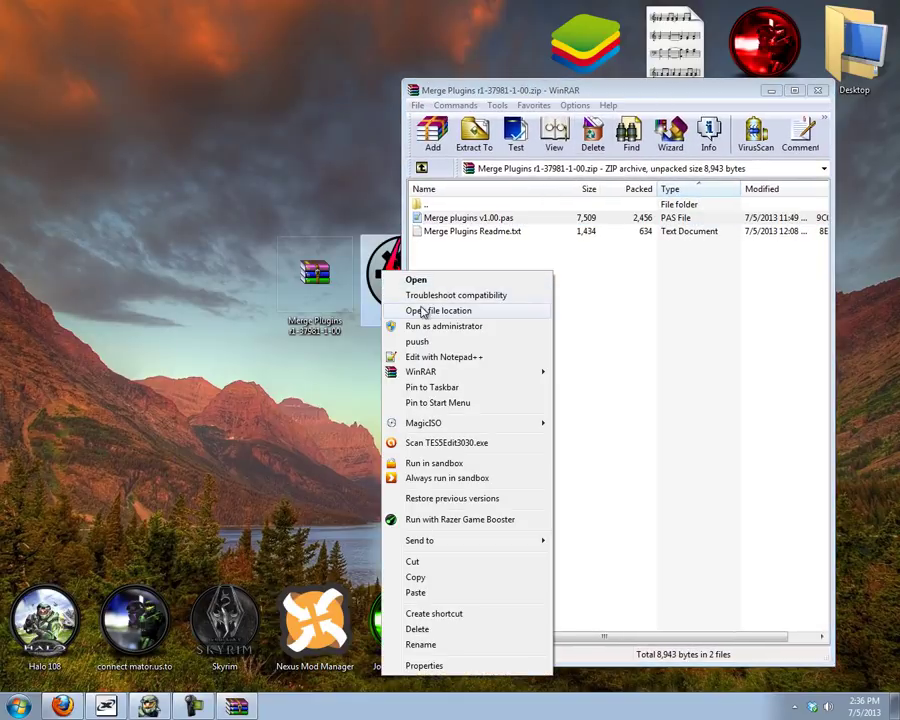
click(398, 311)
double_click(413, 262)
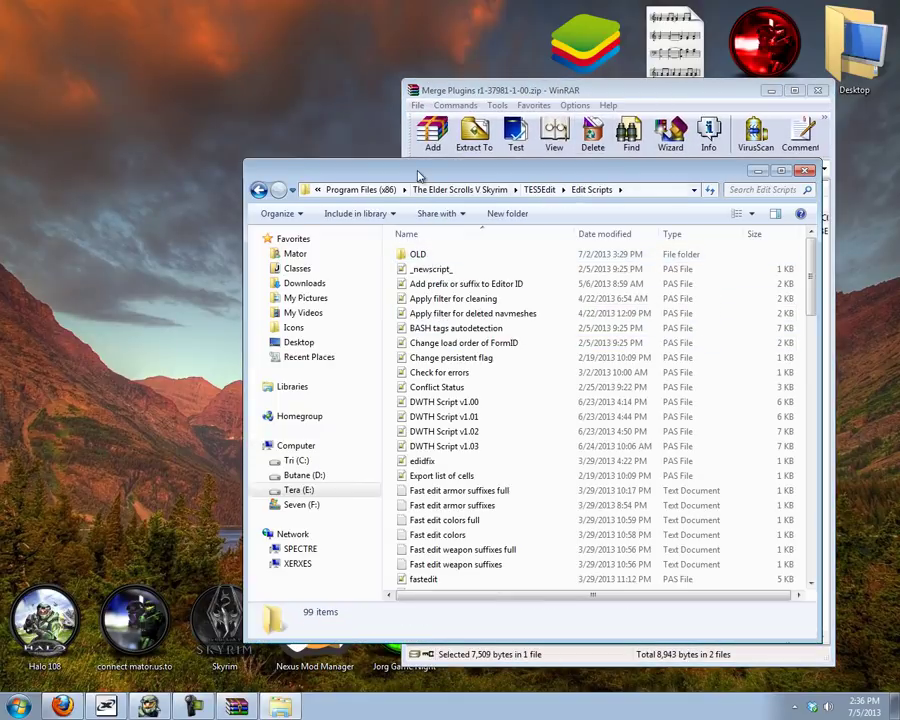
drag(420, 170, 305, 180)
drag(492, 88, 622, 98)
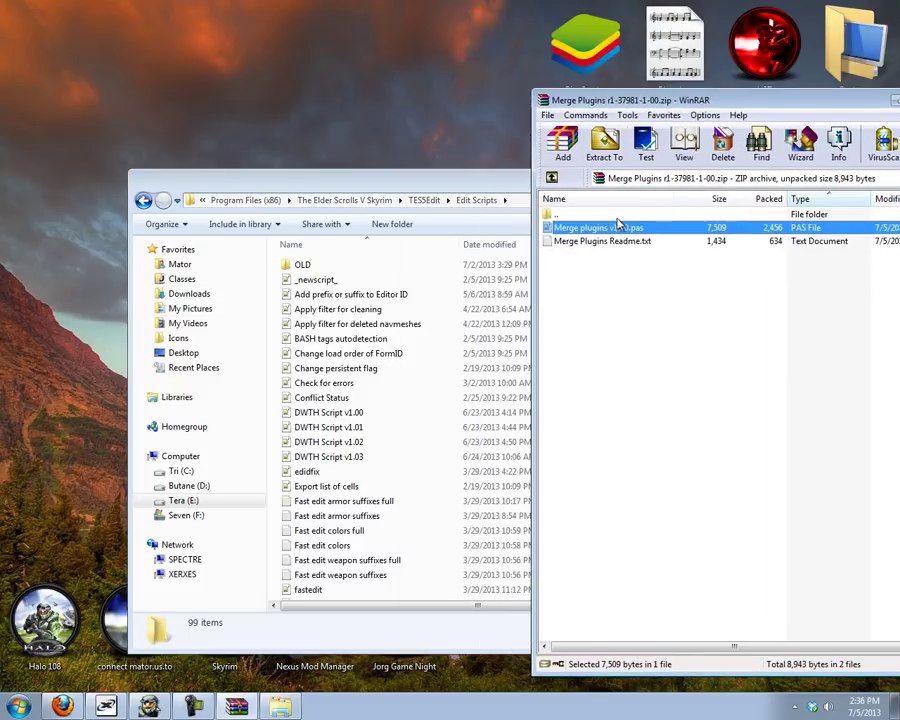
Step: Copy Merge plugins v1.00.pas from the archive into the Edit Scripts folder and close the folder window
drag(586, 230, 273, 354)
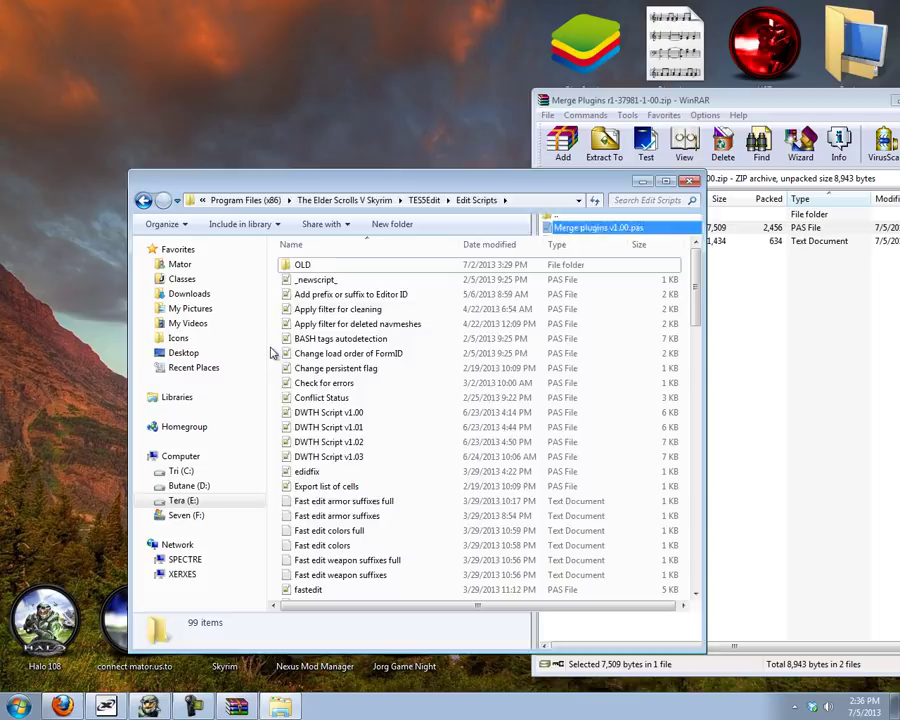
click(392, 277)
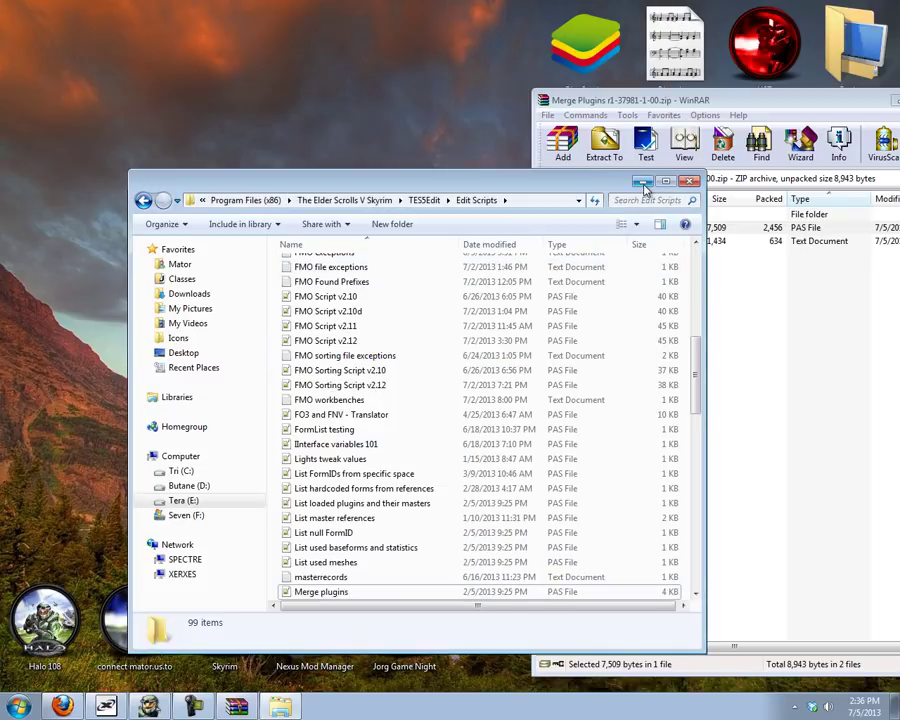
click(689, 180)
Step: Launch TES5Edit and deselect every plugin in the Master/Plugin Selection list
double_click(404, 278)
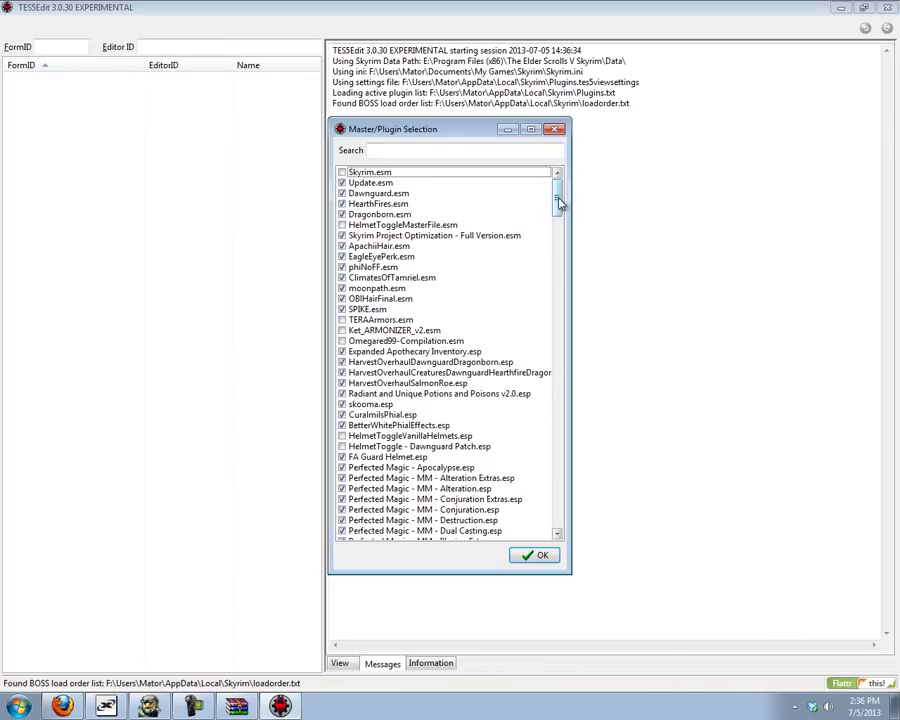
drag(558, 196, 534, 530)
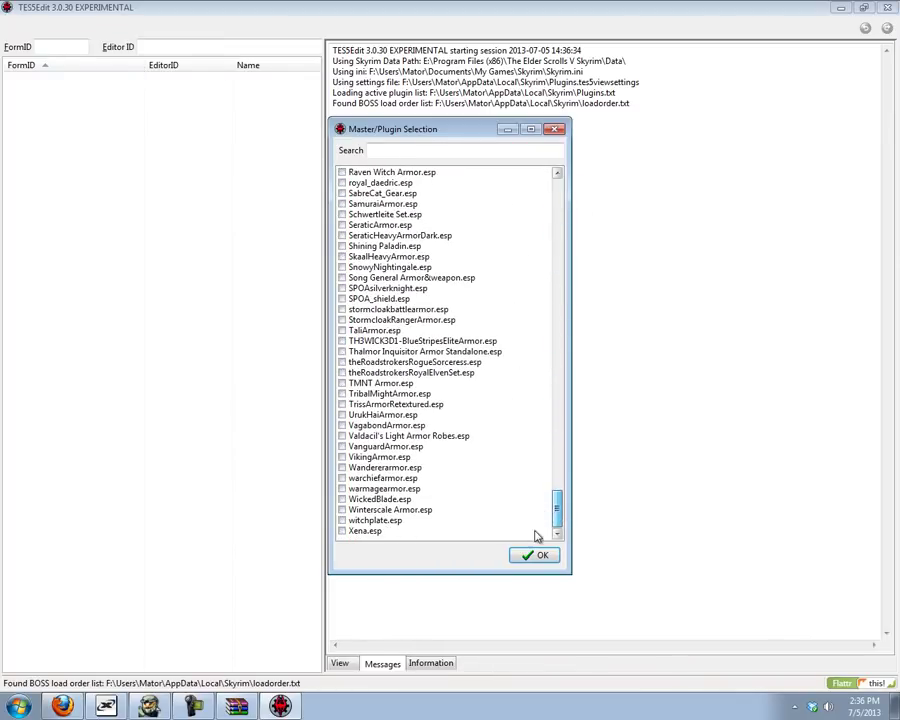
scroll(398, 374, up, 17)
scroll(440, 345, up, 5)
right_click(456, 321)
click(528, 346)
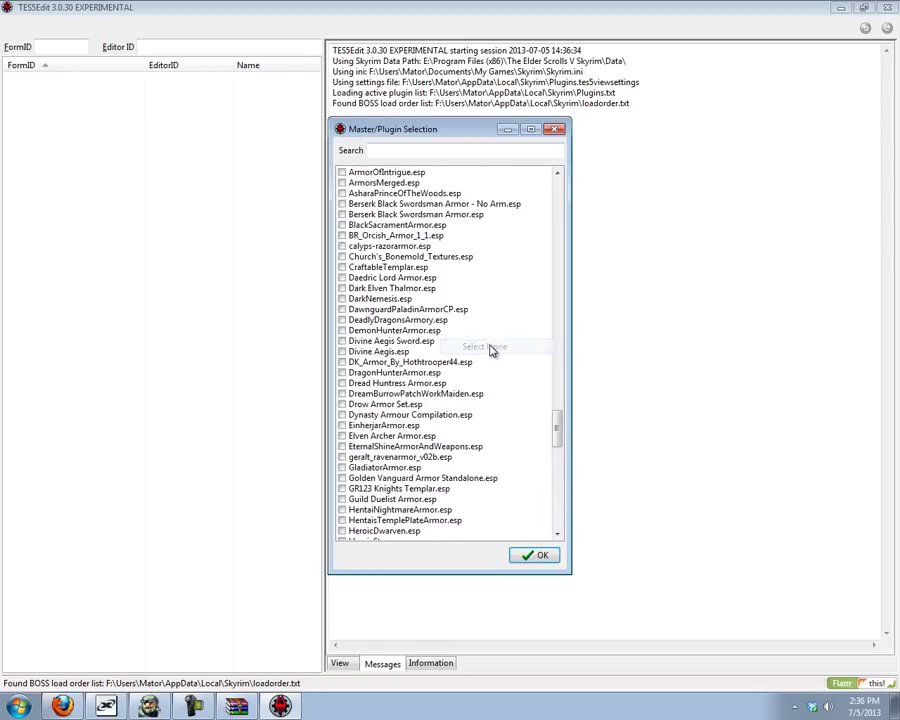
Step: Select PersonalizedMusic_v5.0.esp and all eight PM_ music plugins, including PM_BlackreachMusic_v1.0.esp, and load them
scroll(426, 356, up, 7)
scroll(430, 375, up, 14)
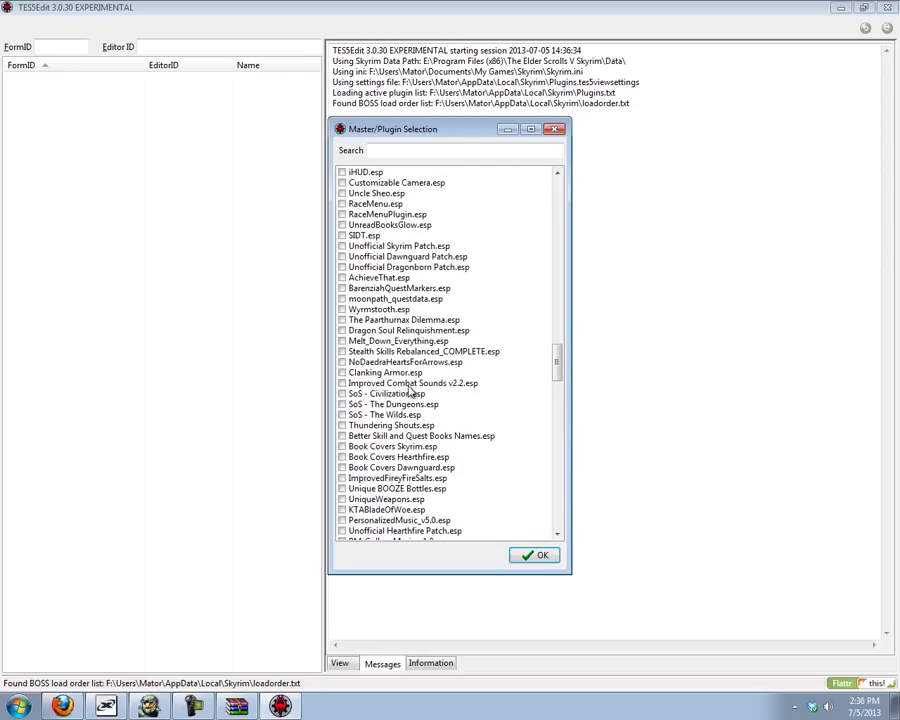
scroll(370, 410, down, 6)
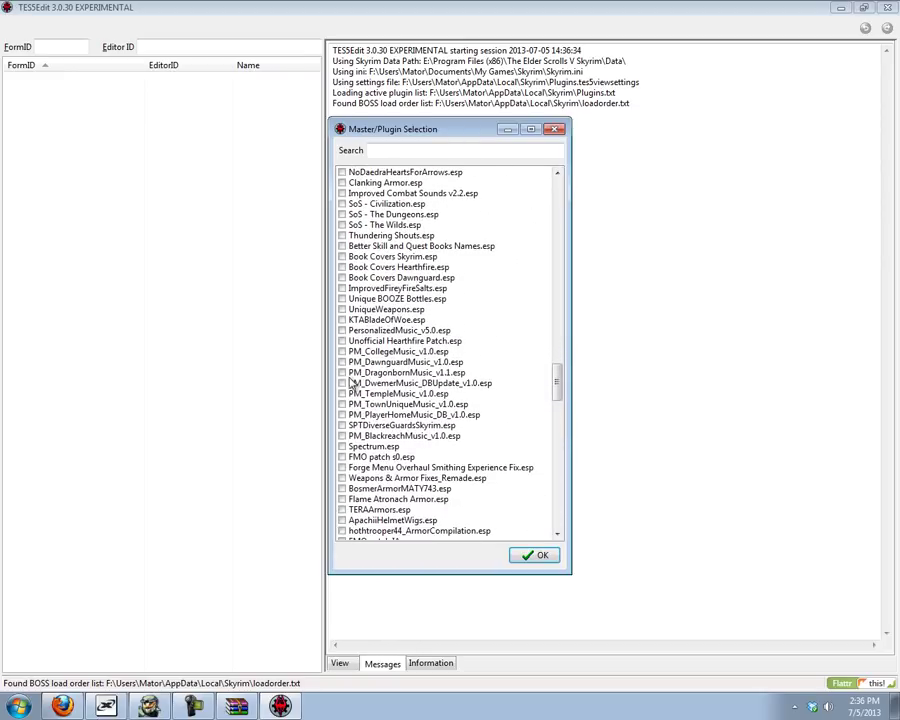
click(342, 330)
click(342, 351)
click(342, 362)
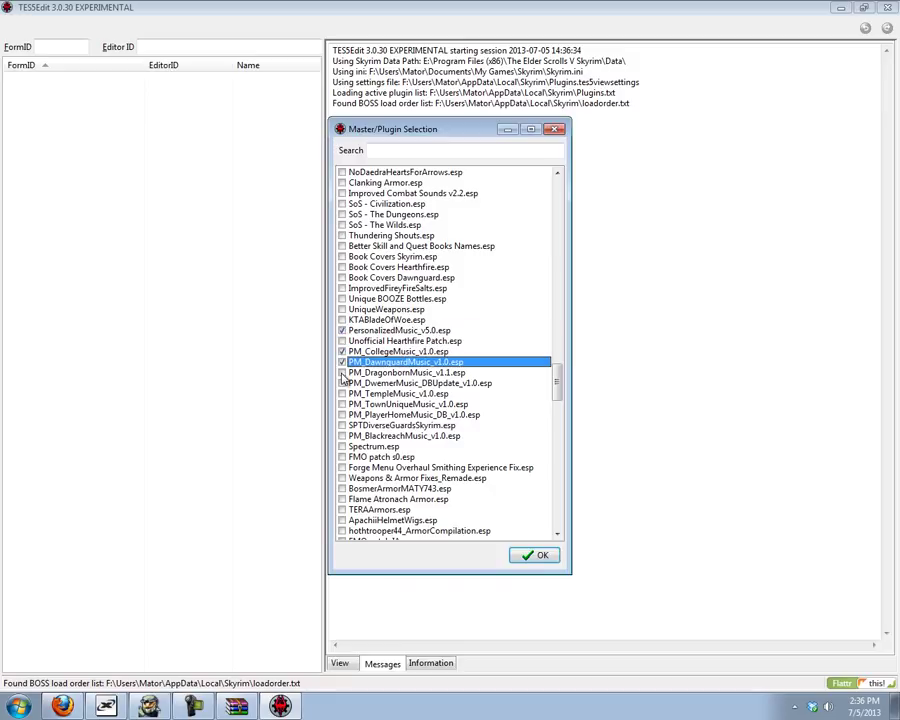
click(342, 372)
click(342, 383)
click(342, 393)
click(342, 404)
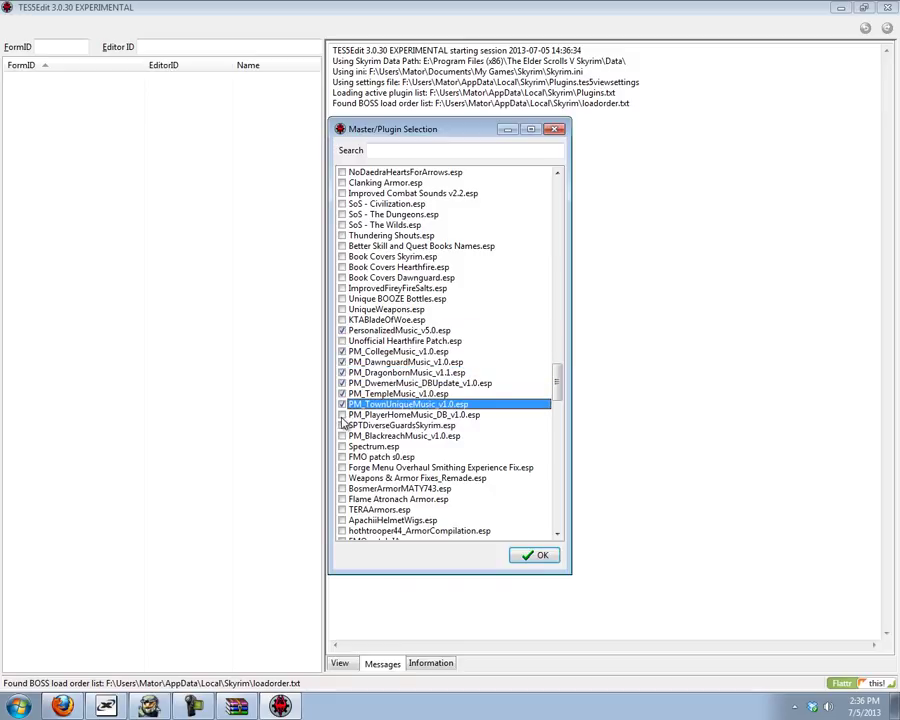
click(342, 414)
click(342, 436)
click(536, 555)
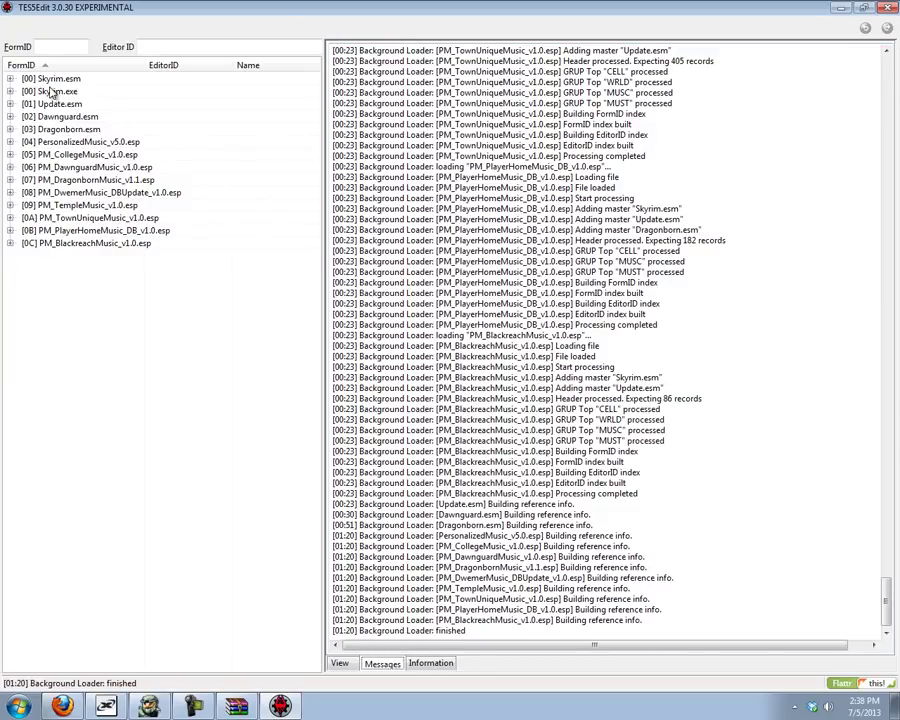
Step: Open Apply Script for Skyrim.esm and choose the Merge plugins v1.00 script
right_click(43, 78)
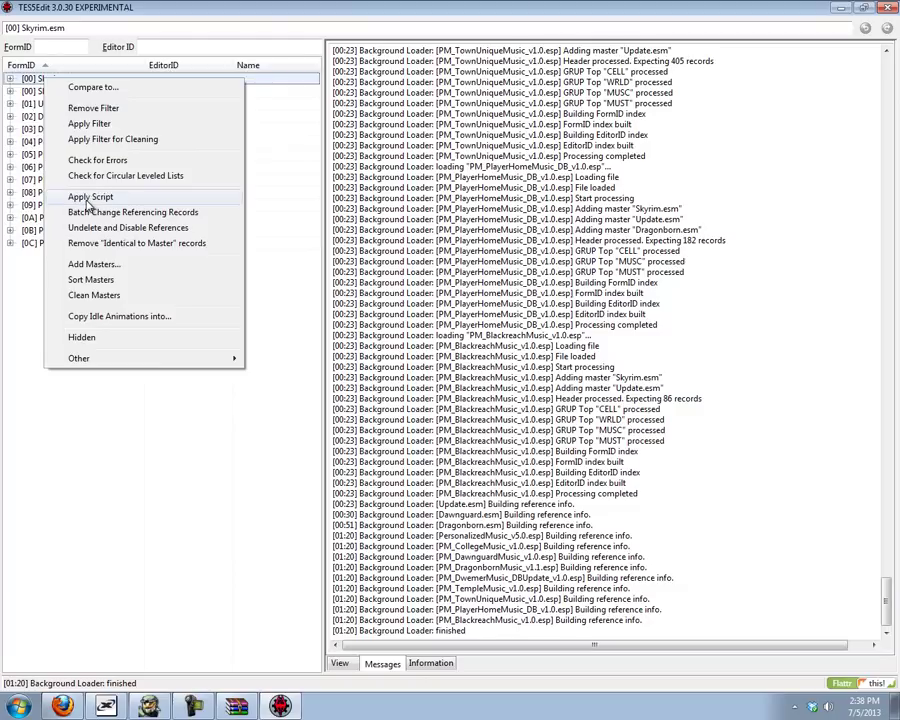
click(89, 198)
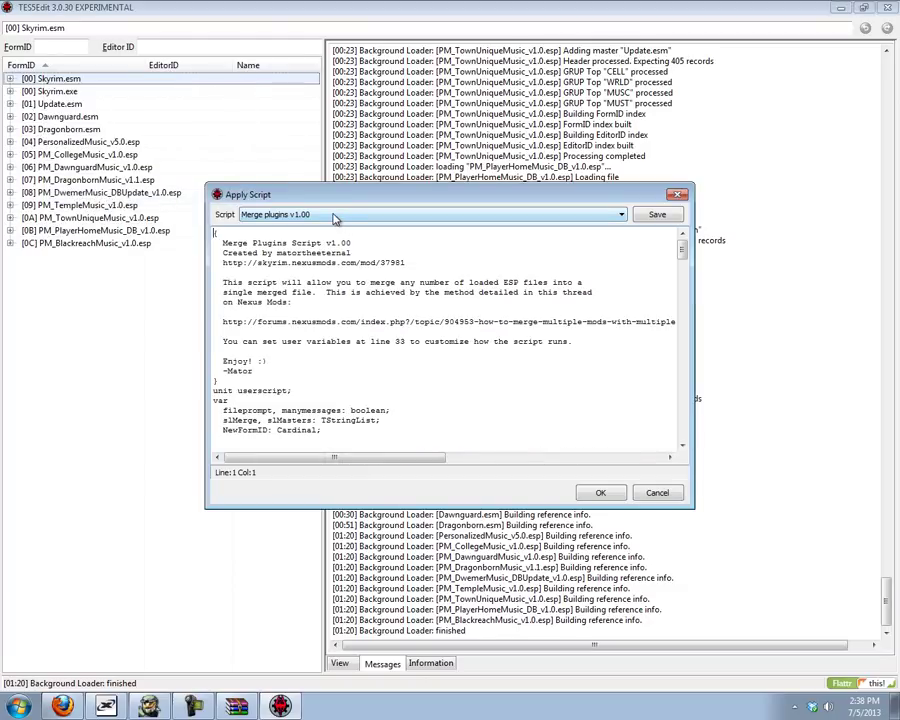
click(336, 216)
scroll(297, 228, up, 4)
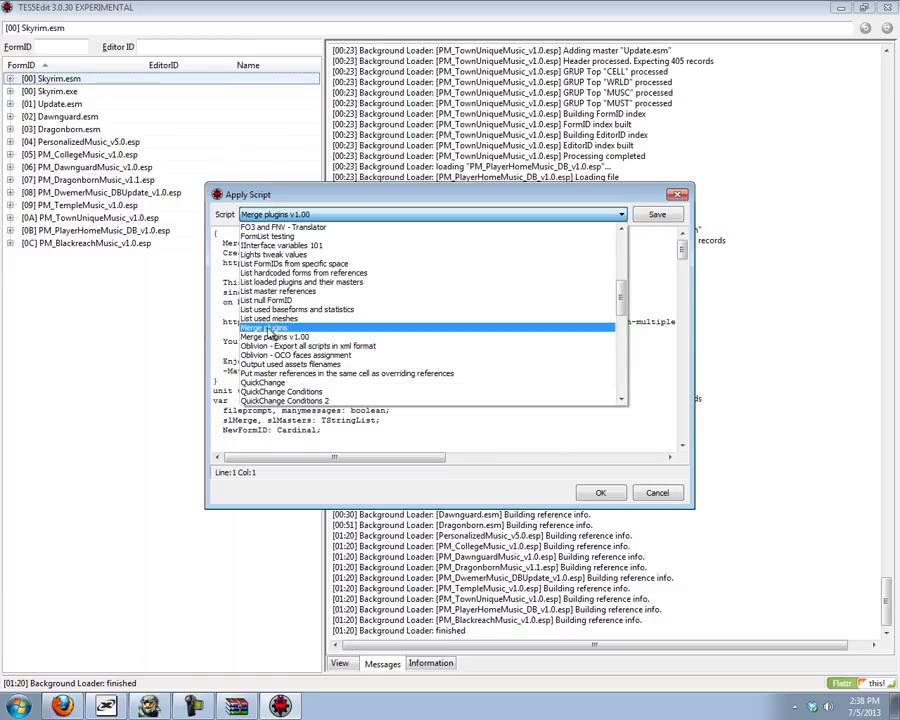
click(298, 340)
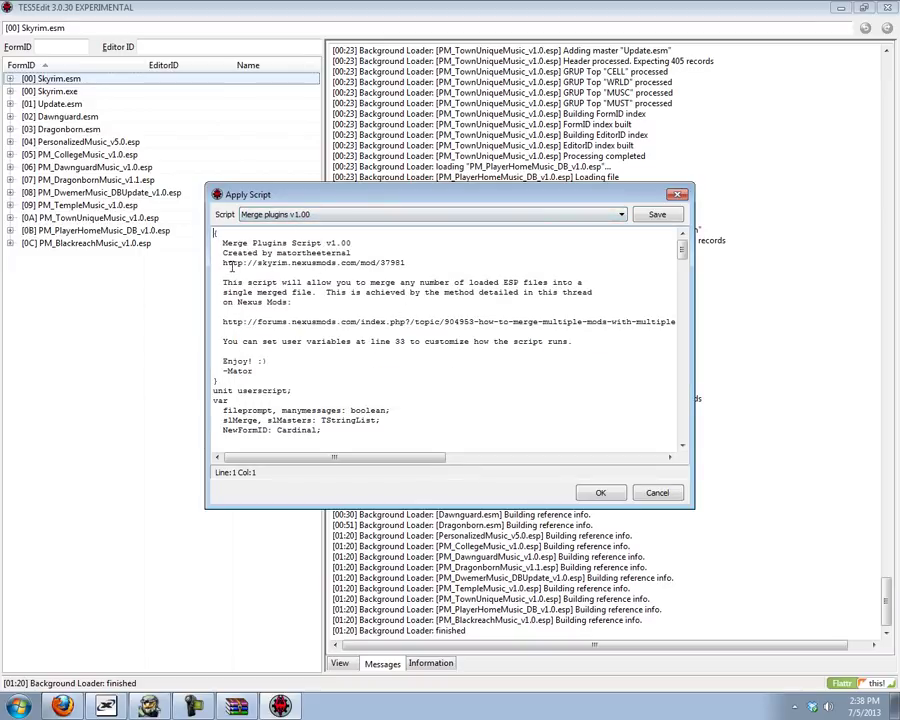
Step: Examine the fileprompt and manymessages user variables in the Merge plugins v1.00 script
scroll(299, 346, down, 9)
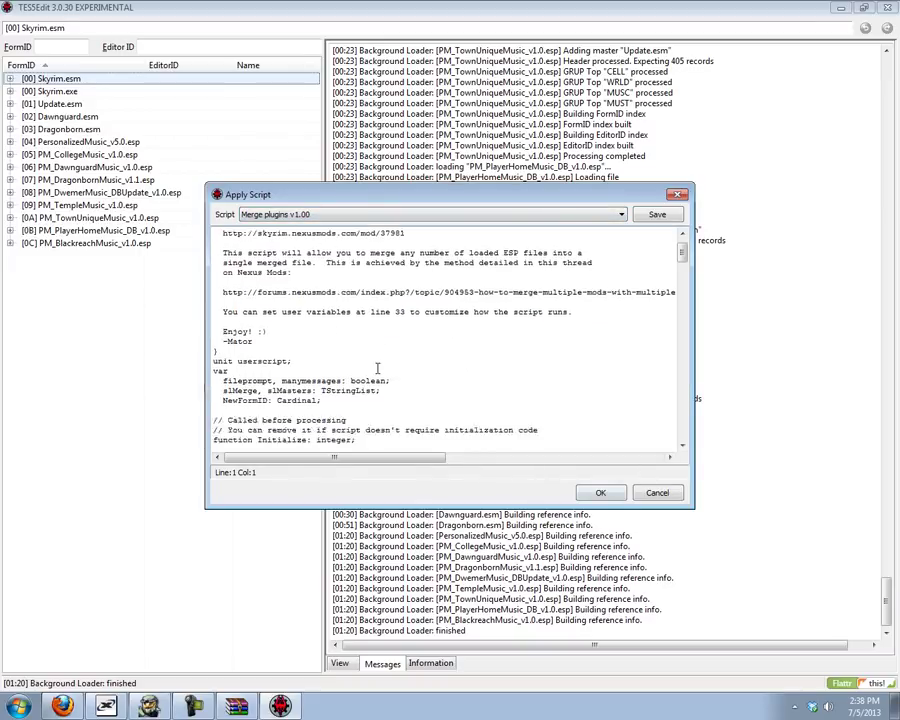
scroll(299, 351, down, 1)
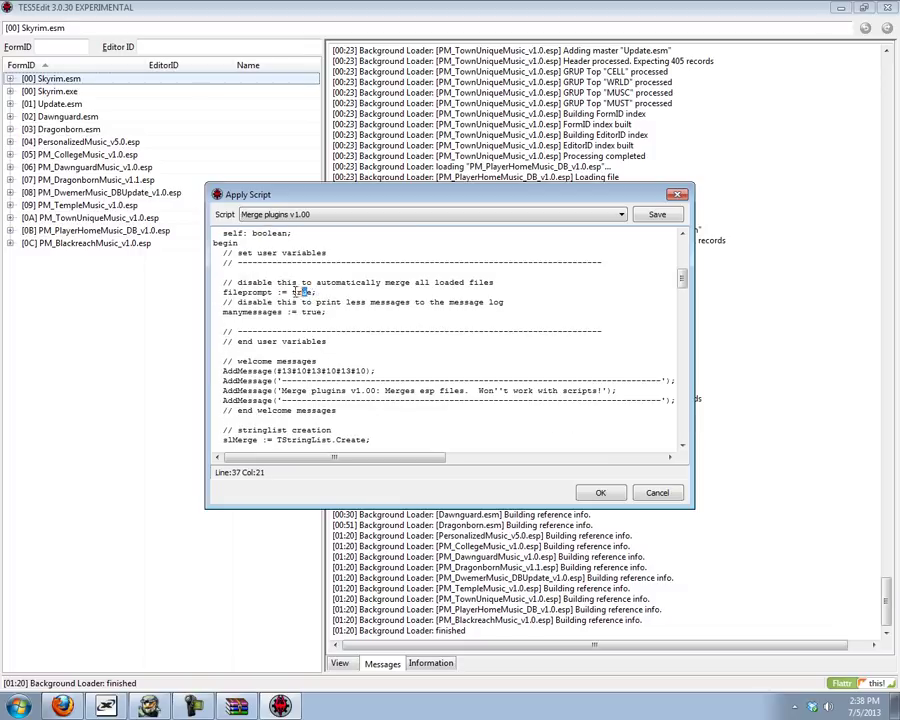
double_click(297, 291)
text(fals)
drag(322, 312, 301, 316)
text(false)
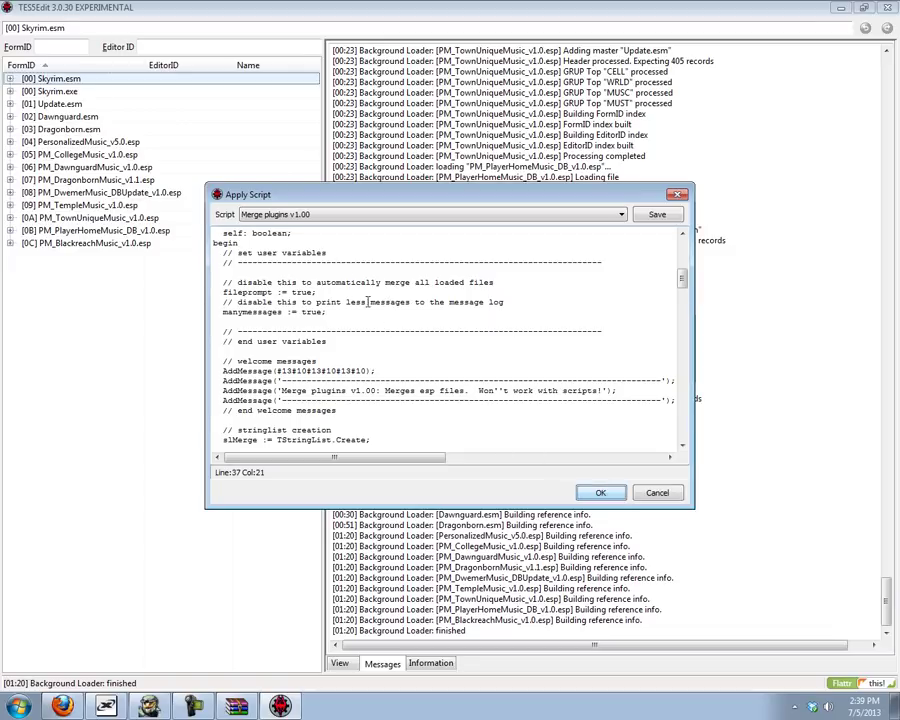
Step: Run the merge script and agree to merge all nine music plugins, from PersonalizedMusic_v5.0.esp to PM_BlackreachMusic_v1.0.esp
click(603, 493)
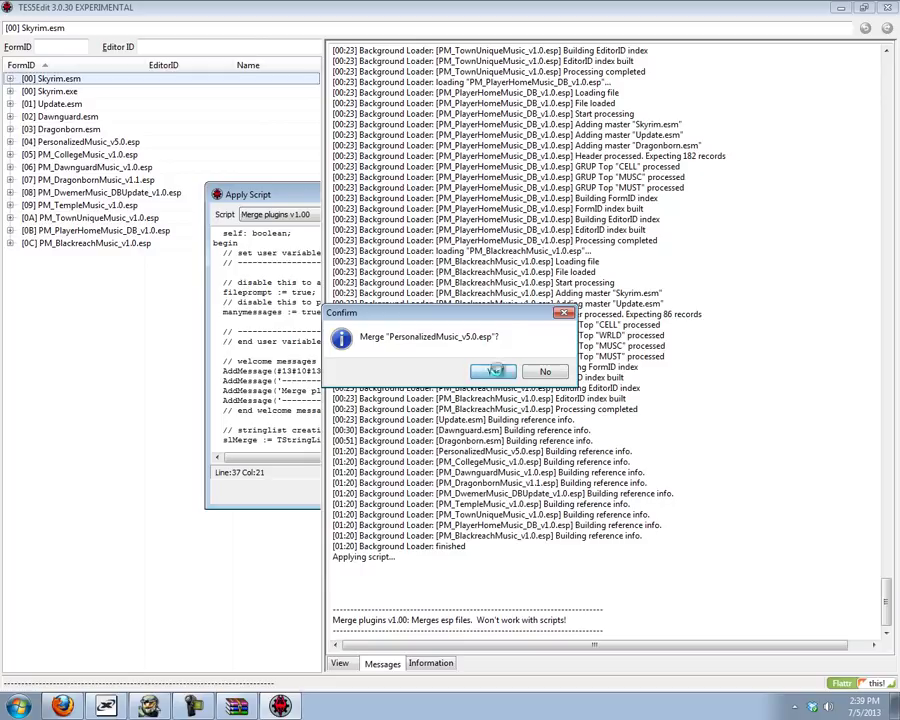
click(490, 316)
click(494, 371)
click(494, 371)
click(494, 371)
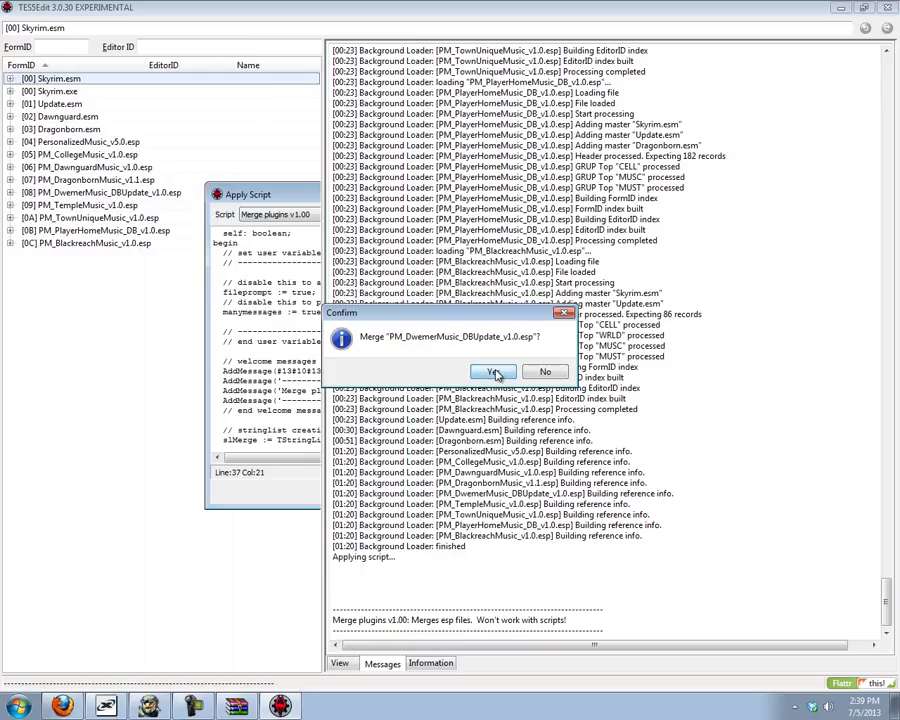
click(494, 371)
click(494, 371)
click(494, 371)
click(494, 371)
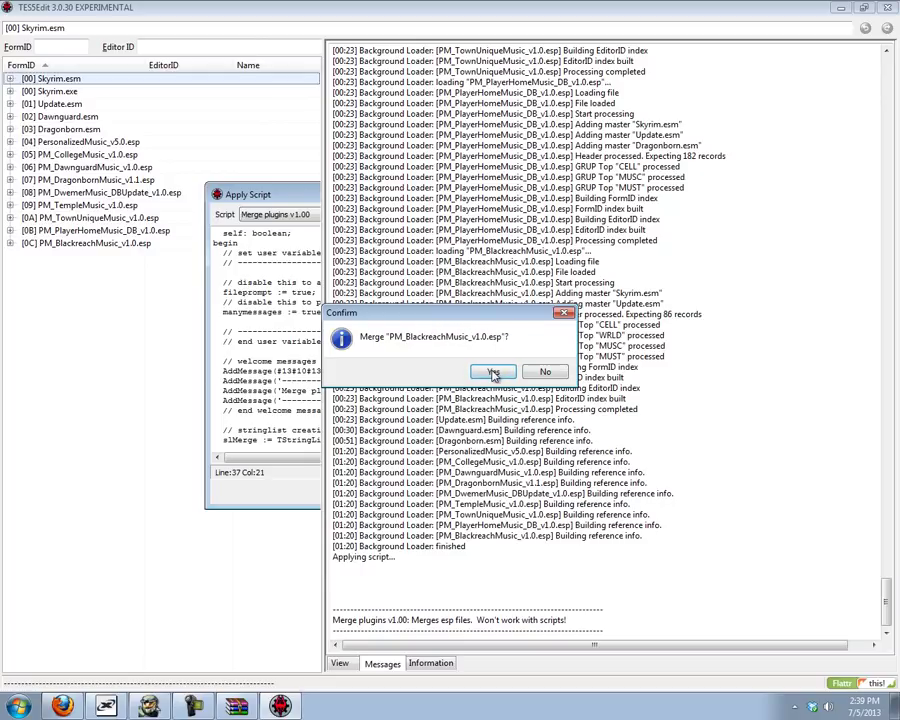
click(494, 371)
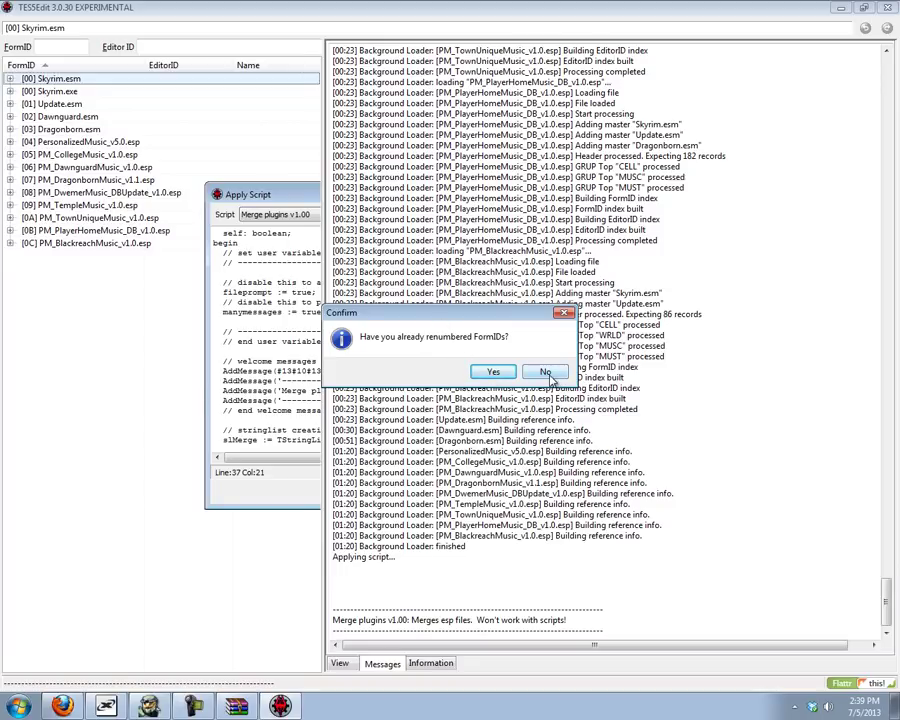
Step: Answer that FormIDs have not been renumbered and renumber them starting from 200000
click(545, 372)
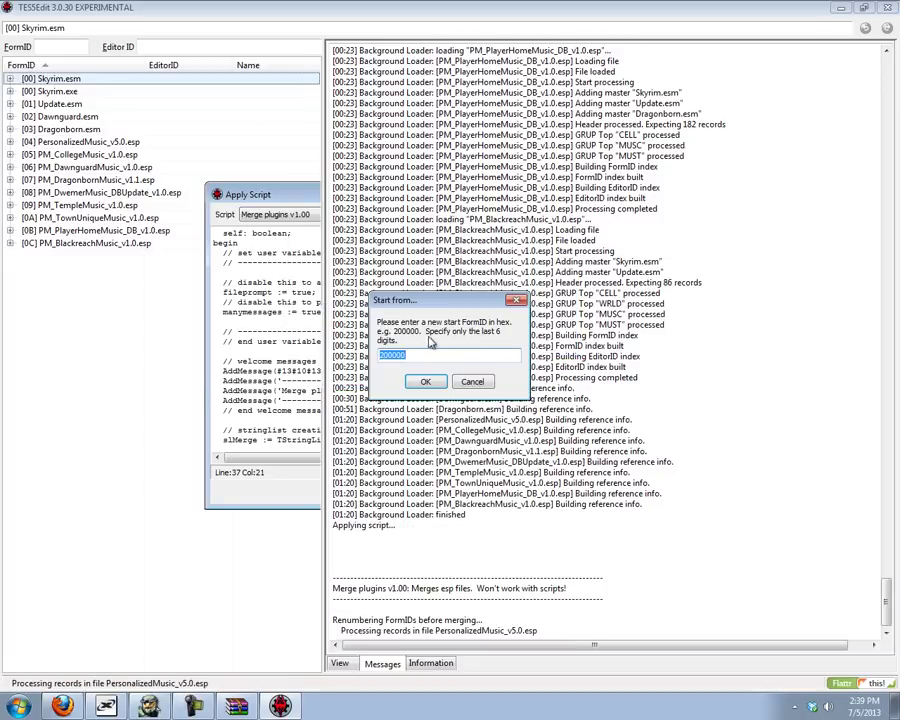
click(424, 384)
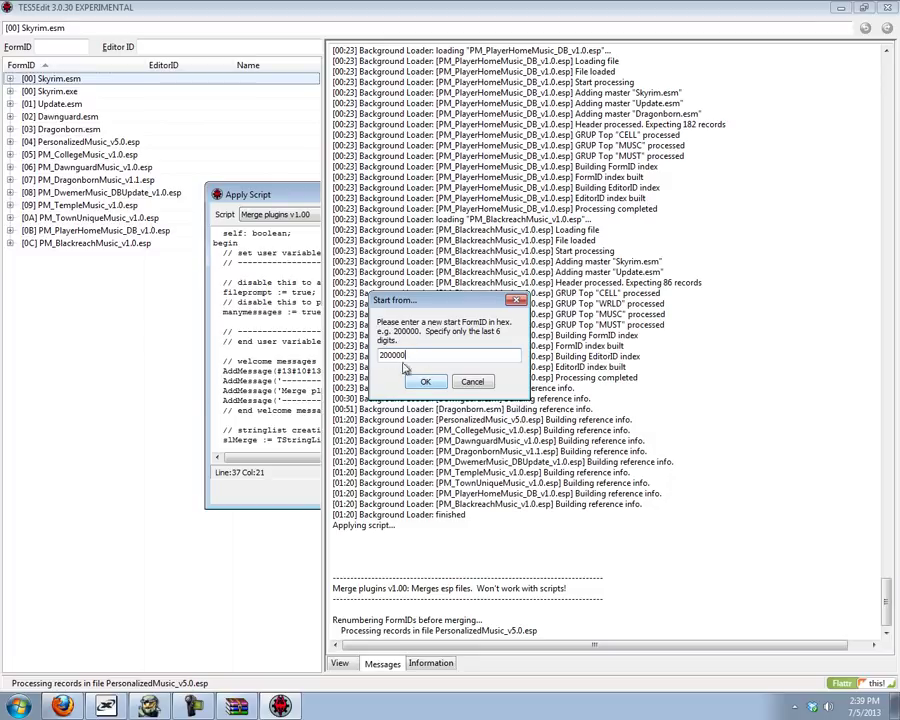
double_click(383, 355)
click(404, 356)
click(425, 381)
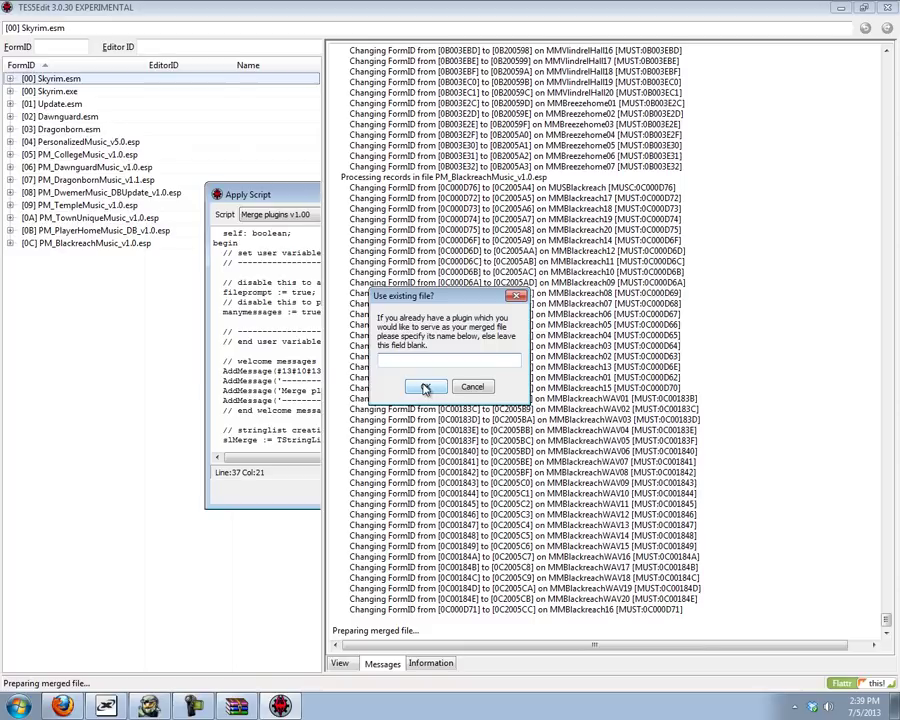
Step: Leave the existing merge file name blank and create a new module file named PMmergedfile
click(425, 387)
click(545, 375)
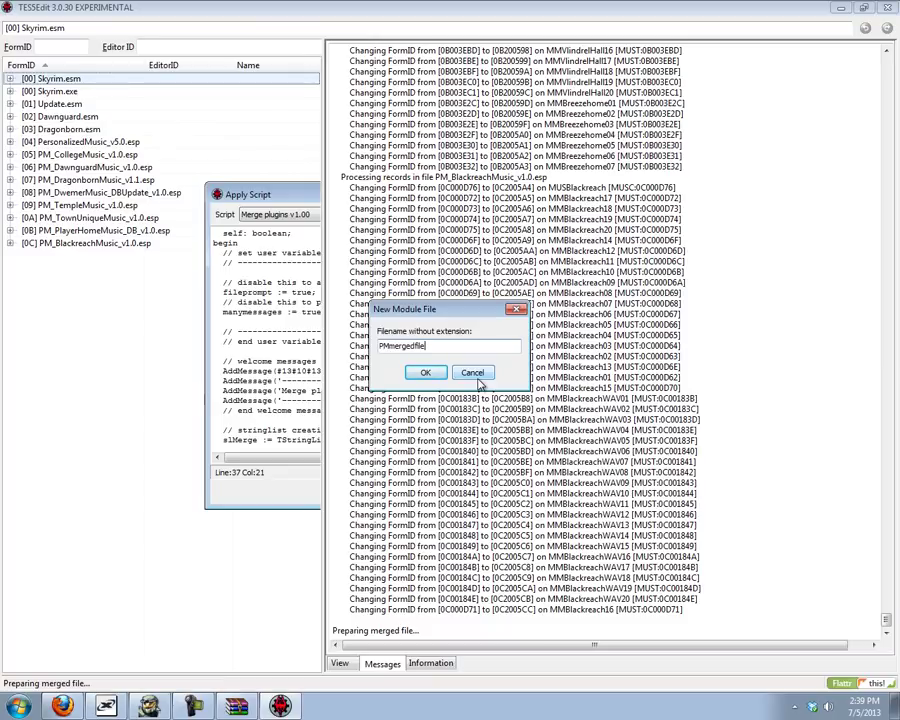
text(PMmergedfile)
click(425, 372)
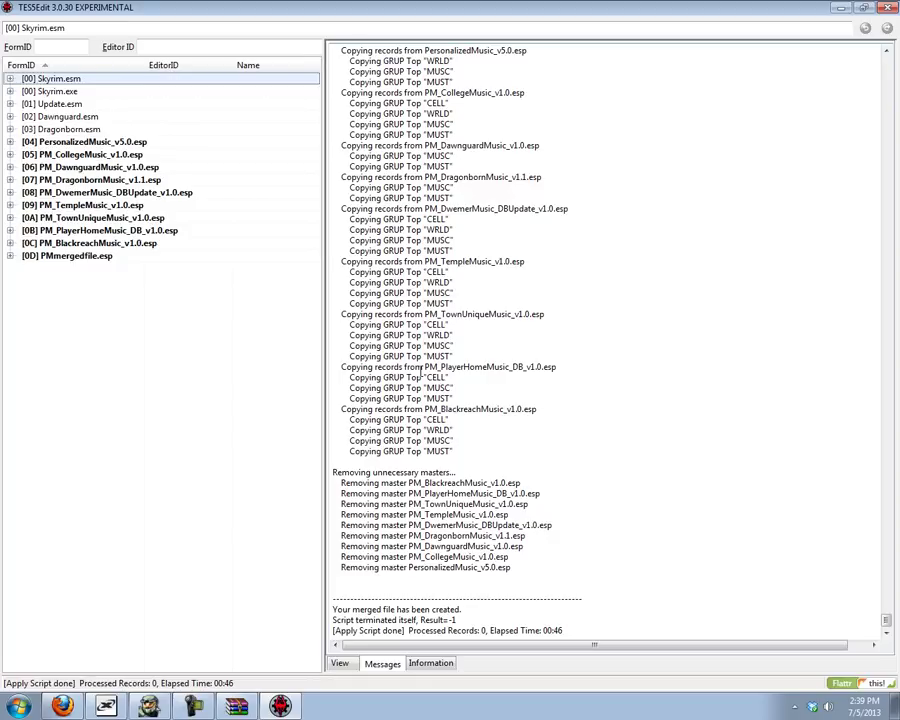
Step: Examine the file header and the Music Type records of the merged PMmergedfile.esp
click(36, 256)
click(10, 256)
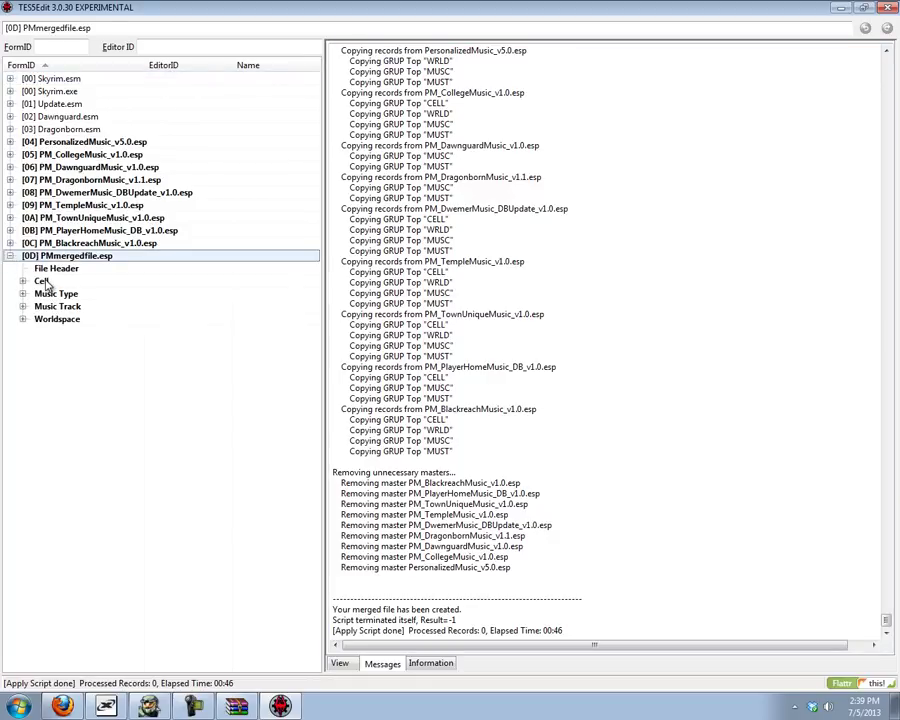
click(50, 268)
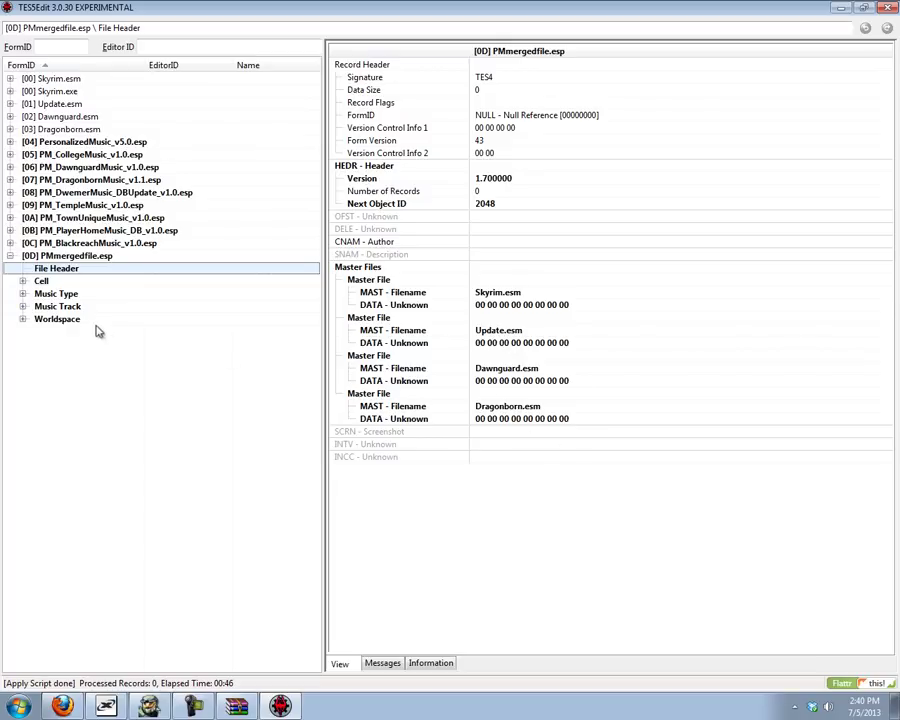
click(42, 294)
click(22, 294)
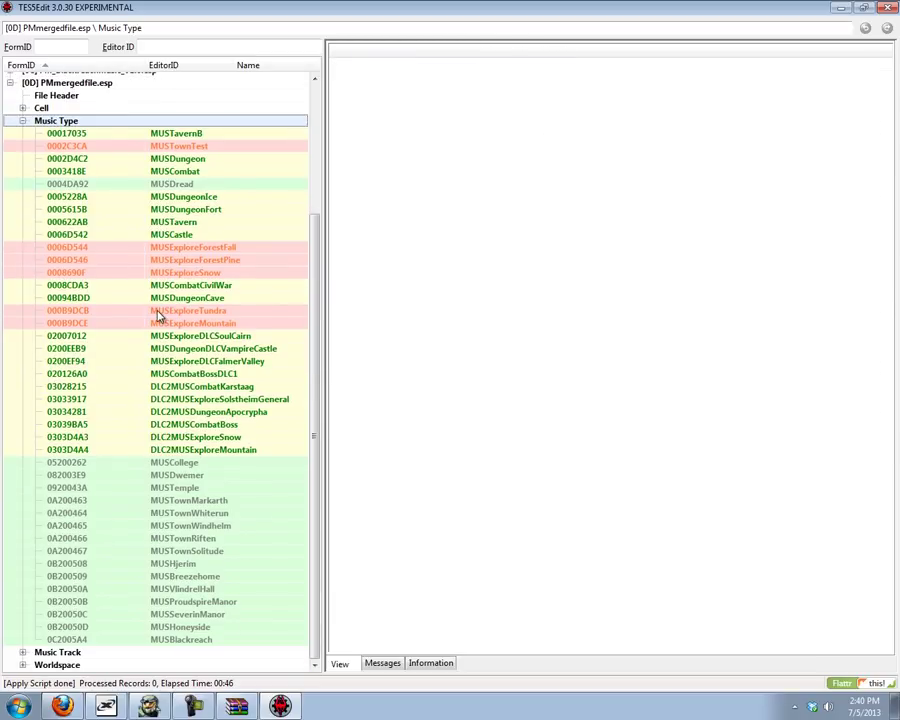
scroll(157, 316, up, 5)
click(22, 294)
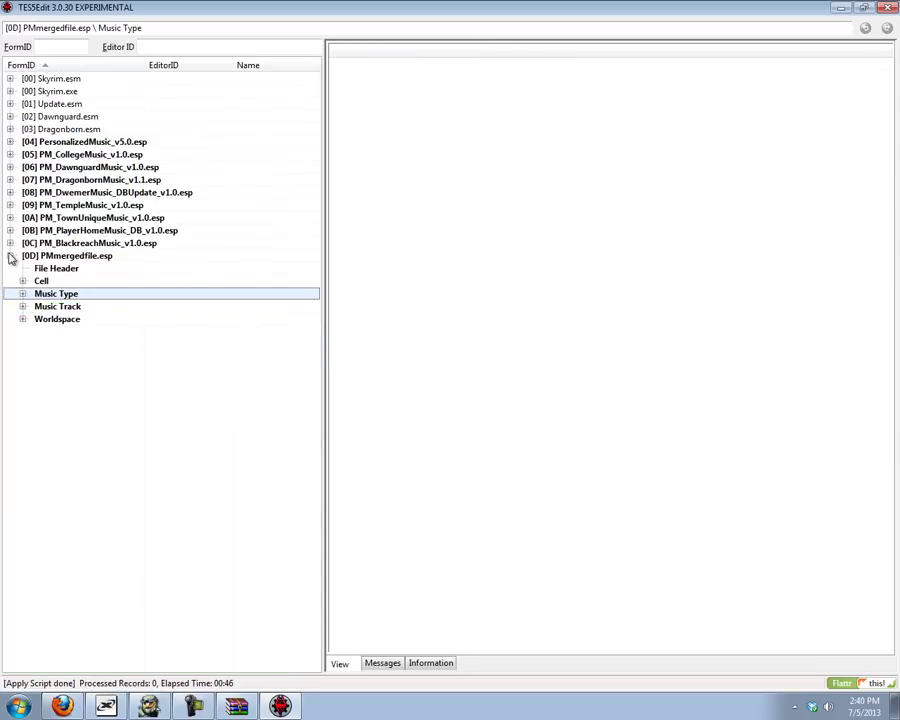
click(10, 258)
Step: Close TES5Edit, saving only PMmergedfile.esp out of the changed files and keeping plugin backups enabled
click(887, 8)
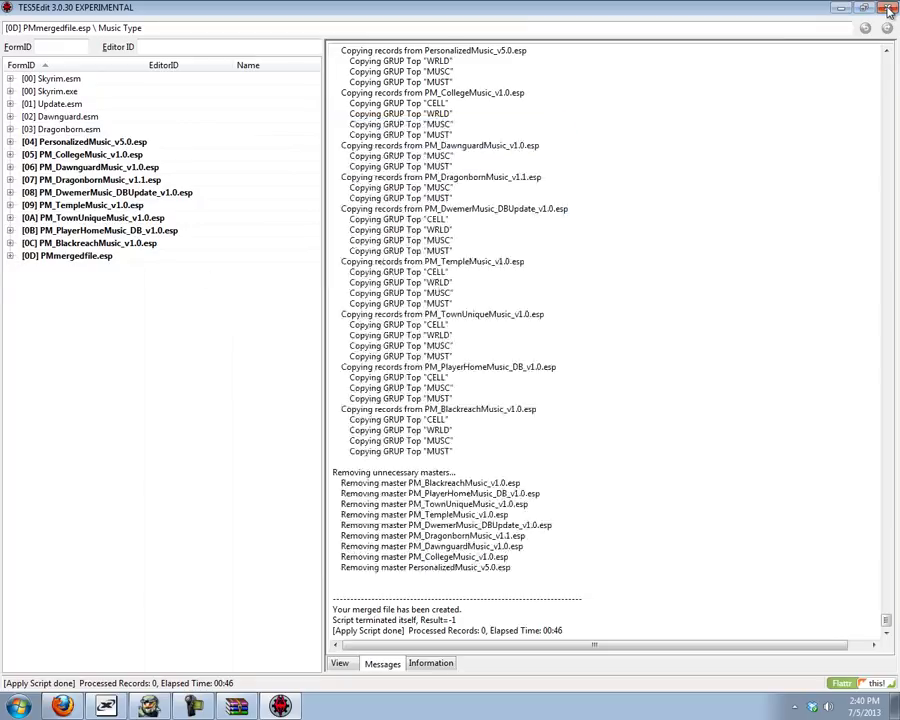
right_click(474, 203)
right_click(518, 257)
click(550, 283)
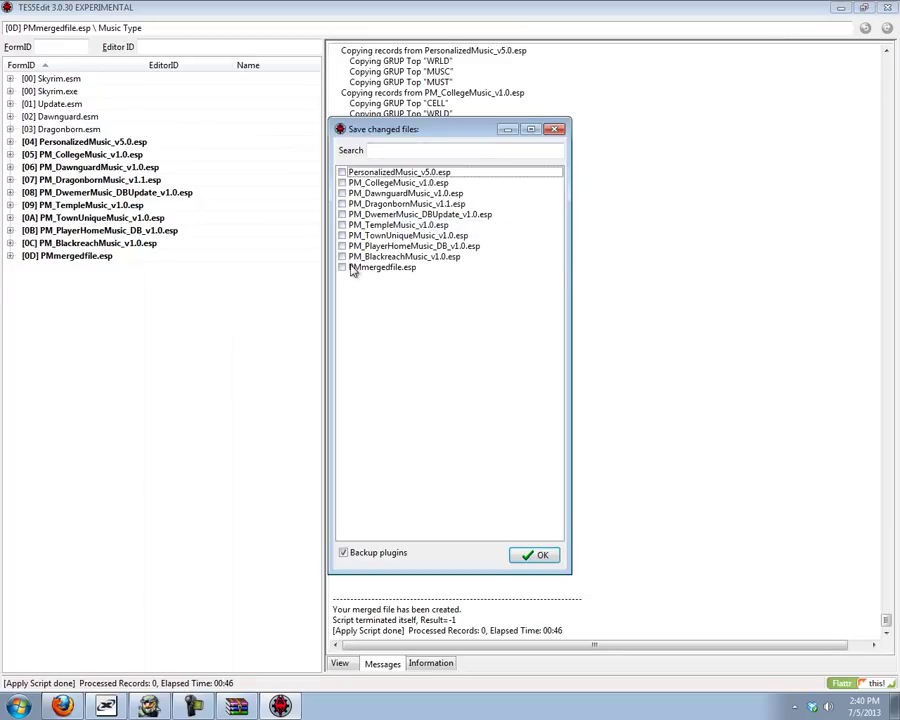
click(350, 269)
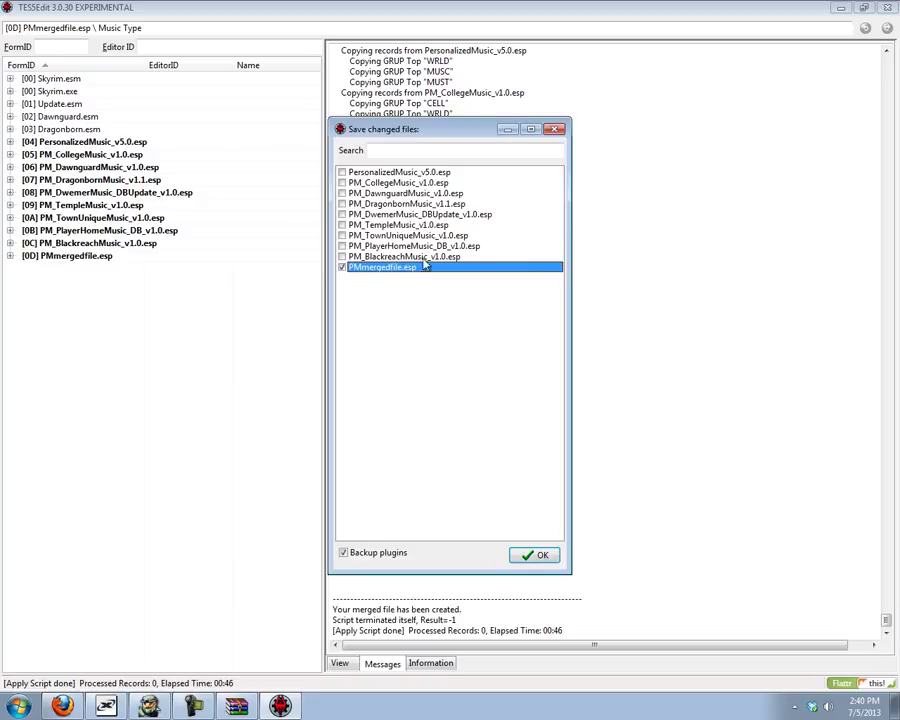
click(537, 556)
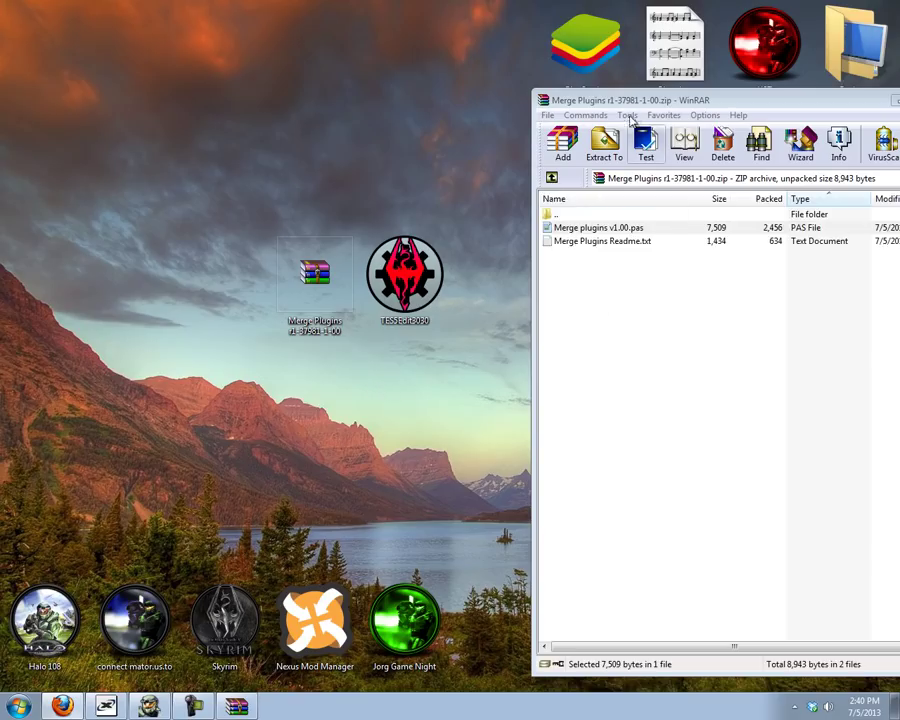
Step: Move the archive window out of the way, open Skyrim's Data folder and sort its files by date modified, newest first
drag(605, 97, 240, 70)
click(578, 66)
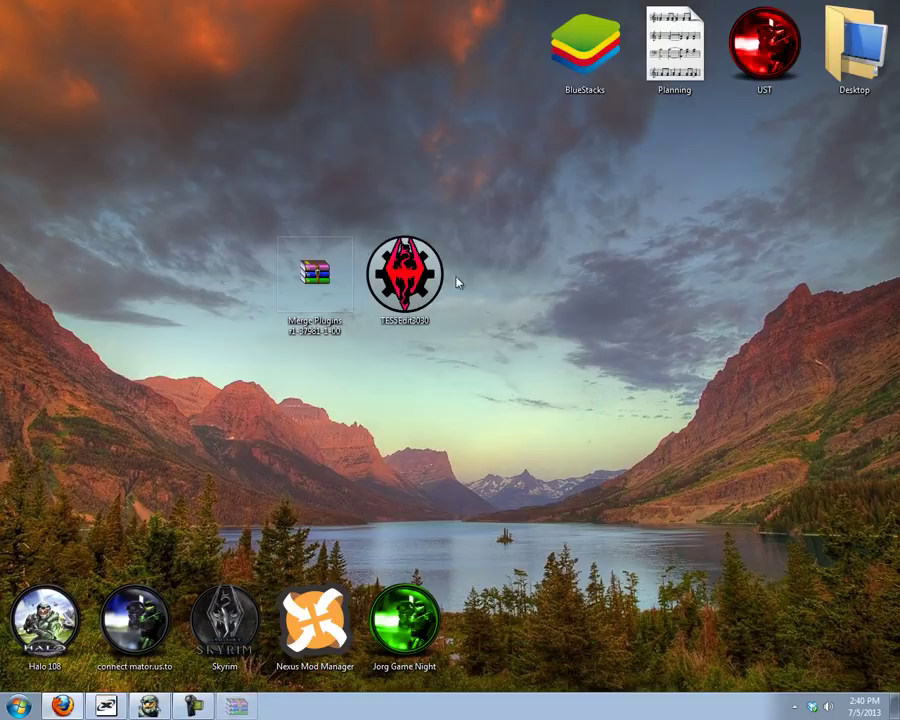
right_click(217, 613)
click(277, 244)
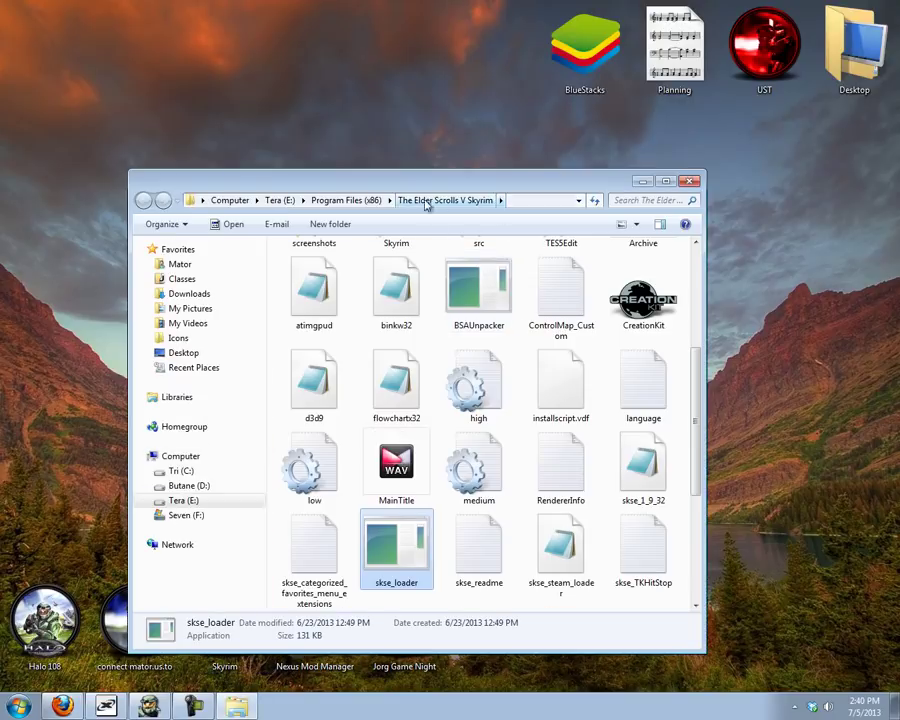
click(427, 204)
double_click(552, 268)
scroll(341, 547, down, 1)
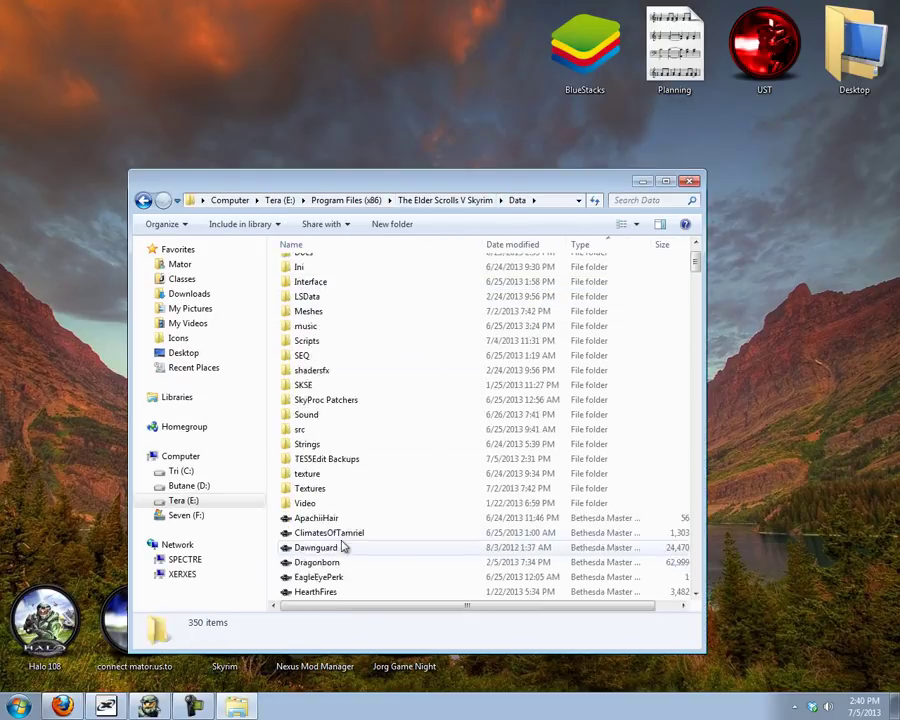
scroll(341, 547, down, 4)
click(520, 244)
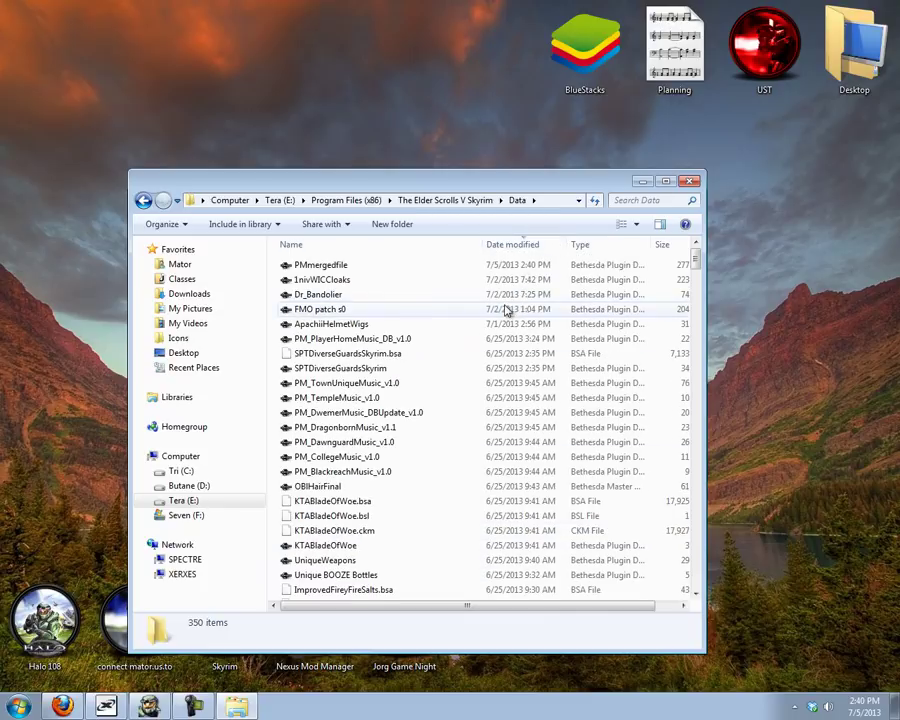
Step: Compare the size of PMmergedfile with the combined size of the eight PM_ music plugins and PersonalizedMusic_v5.0
click(413, 266)
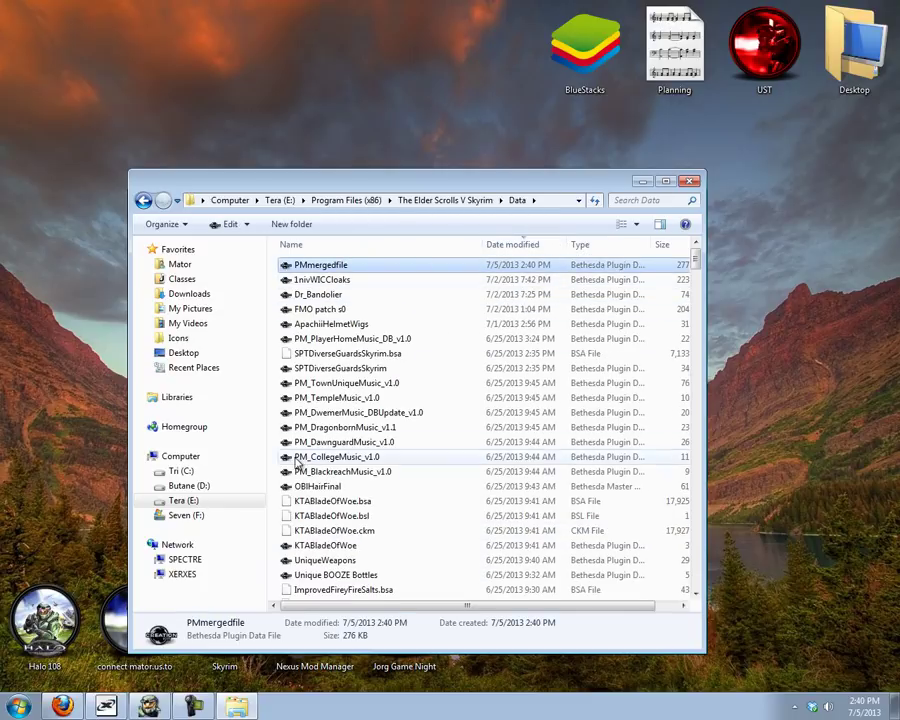
click(372, 383)
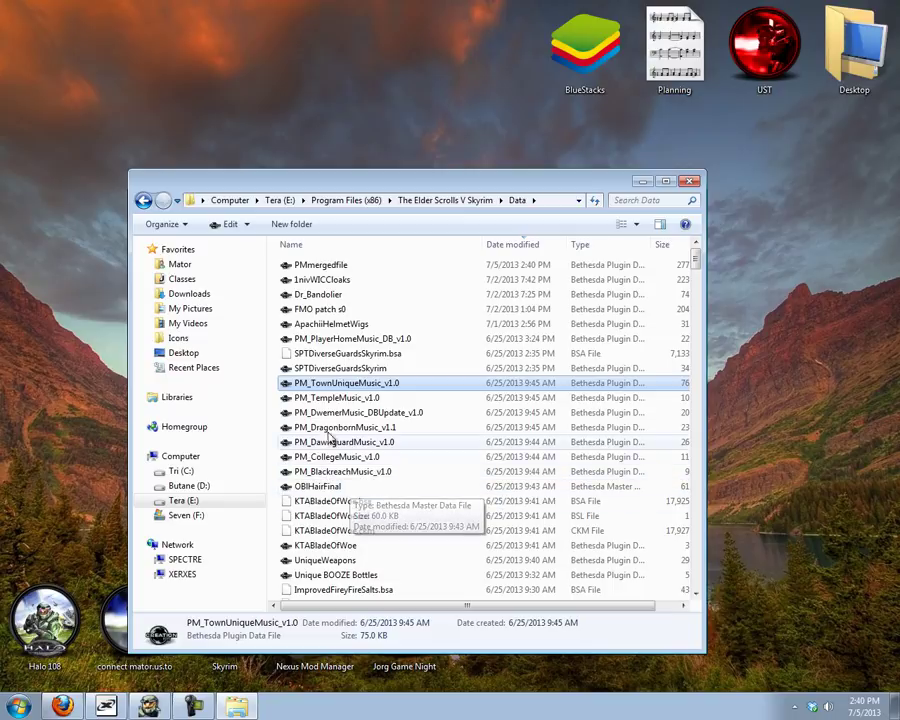
shift+click(342, 471)
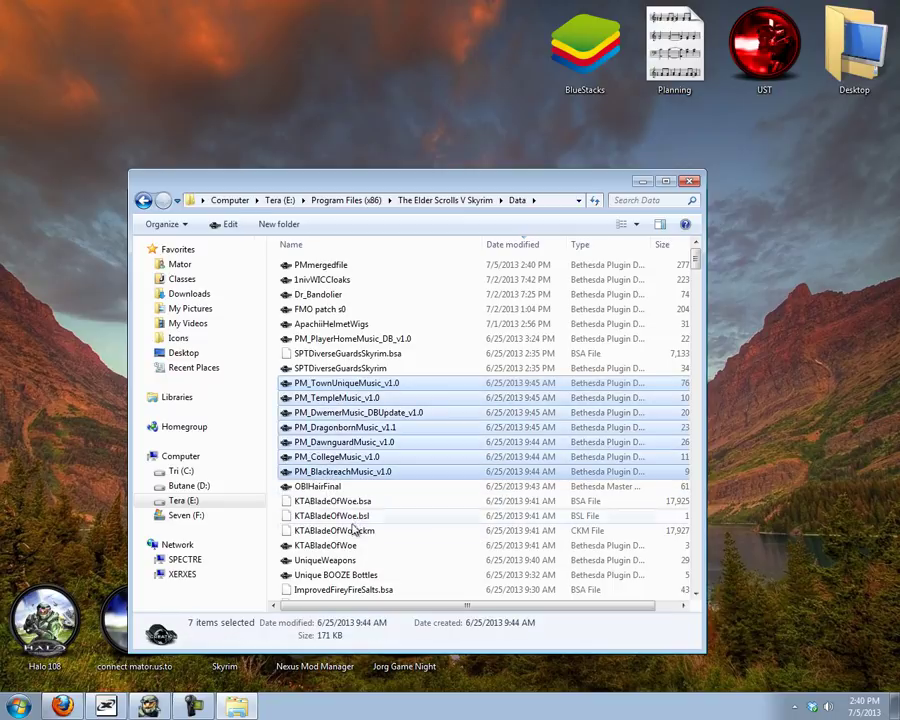
ctrl+click(345, 339)
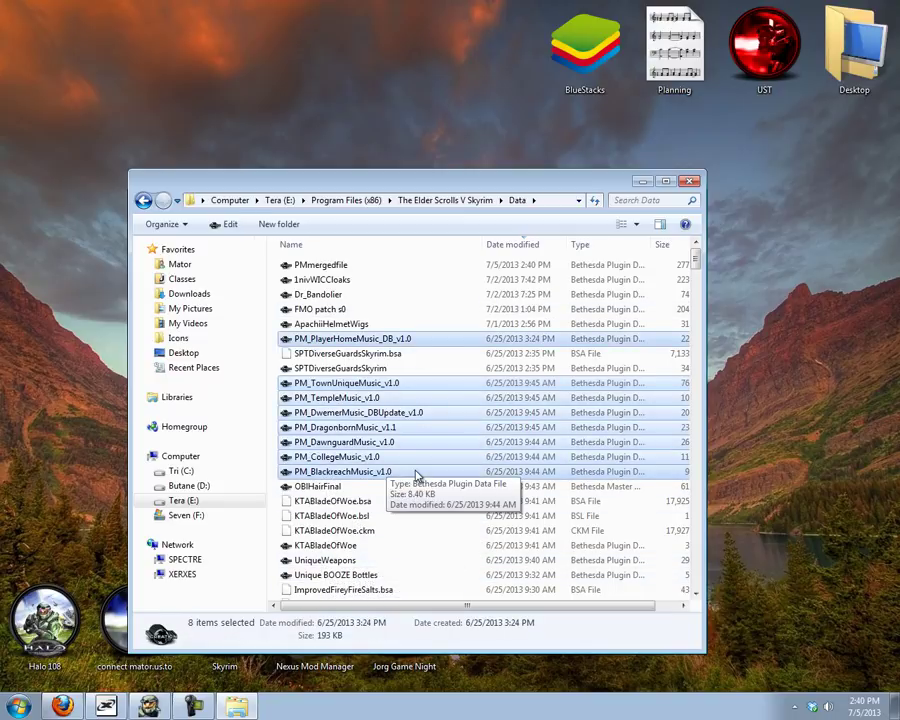
scroll(408, 476, down, 4)
scroll(405, 465, up, 4)
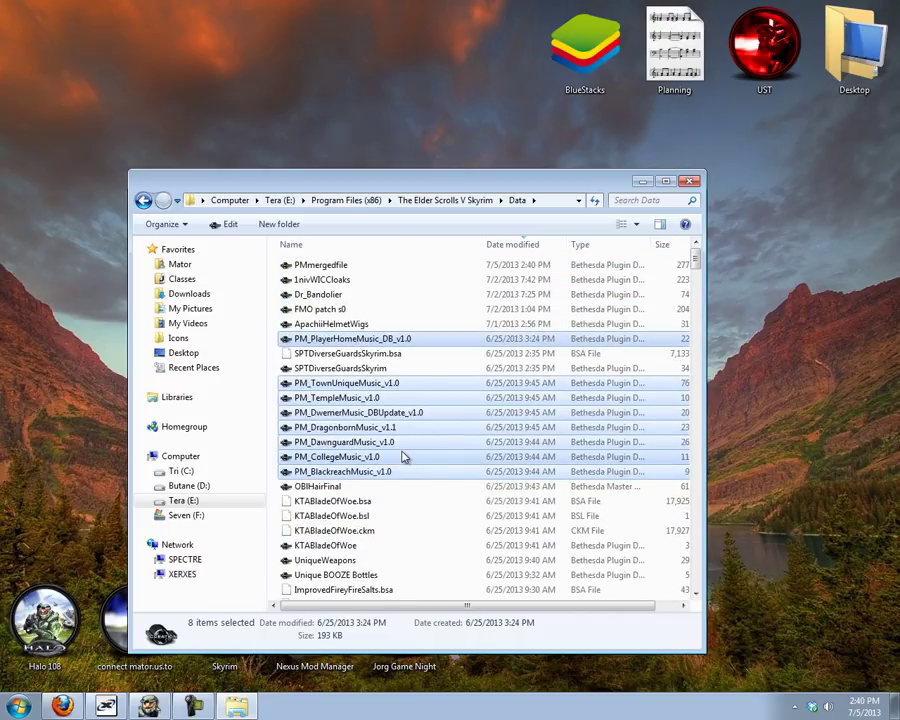
scroll(406, 432, down, 5)
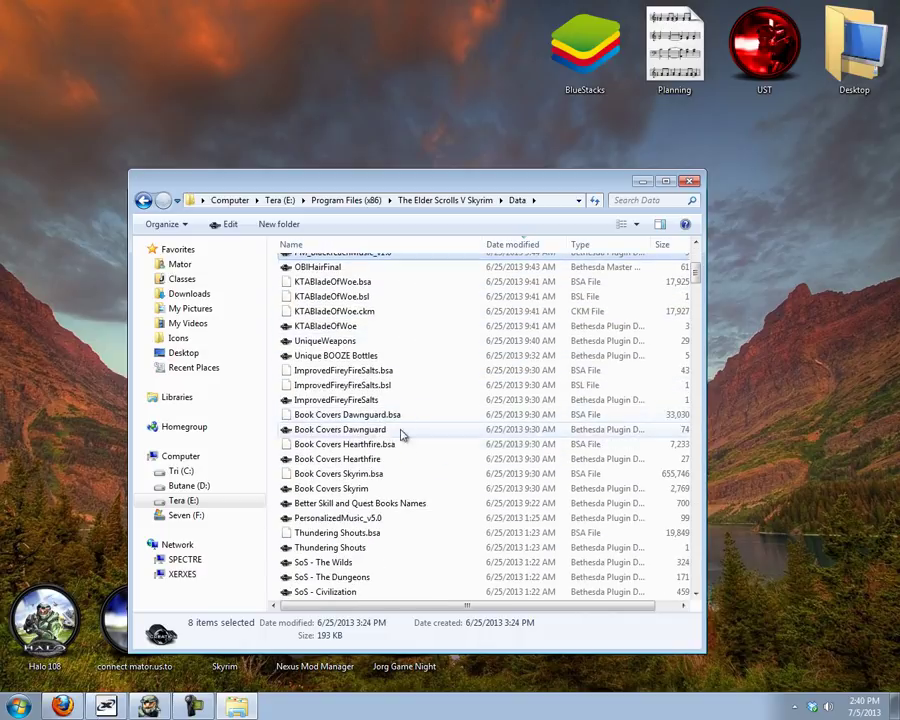
ctrl+click(368, 518)
scroll(452, 547, up, 5)
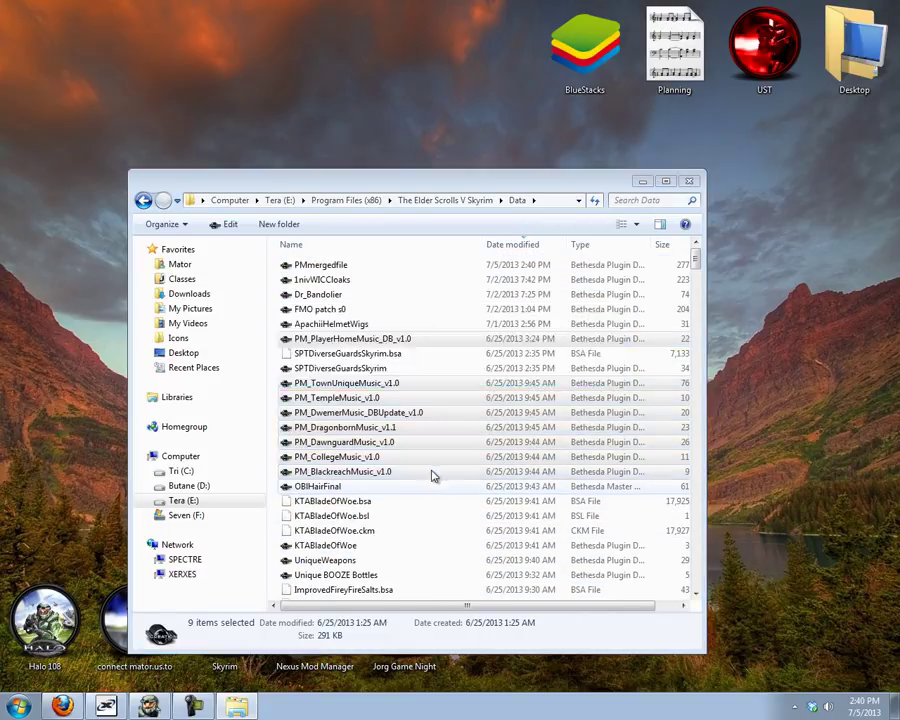
click(355, 252)
click(320, 264)
Step: Go to the TES5Edit folder inside The Elder Scrolls V Skyrim and launch TES5Edit3030
click(472, 200)
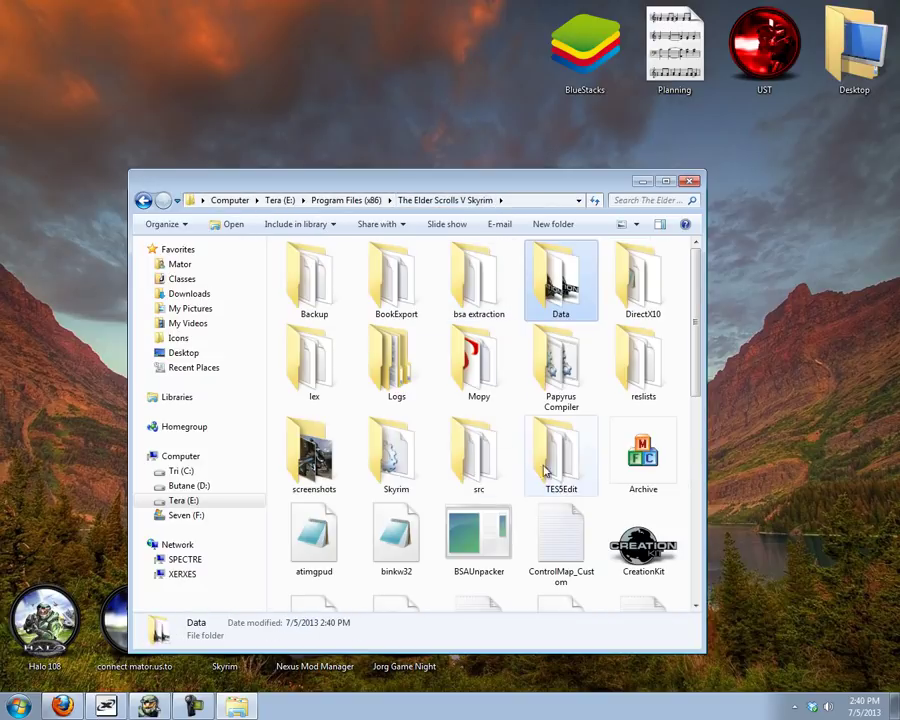
double_click(528, 440)
click(320, 356)
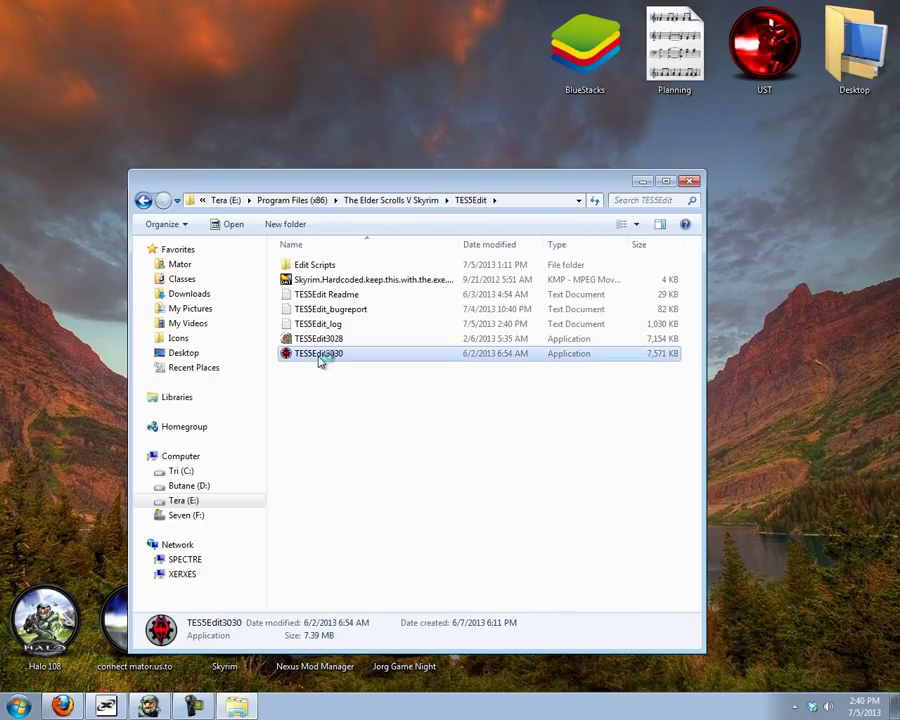
double_click(320, 354)
Step: Clear the whole master/plugin selection and load only PMmergedfile.esp
right_click(472, 318)
click(494, 341)
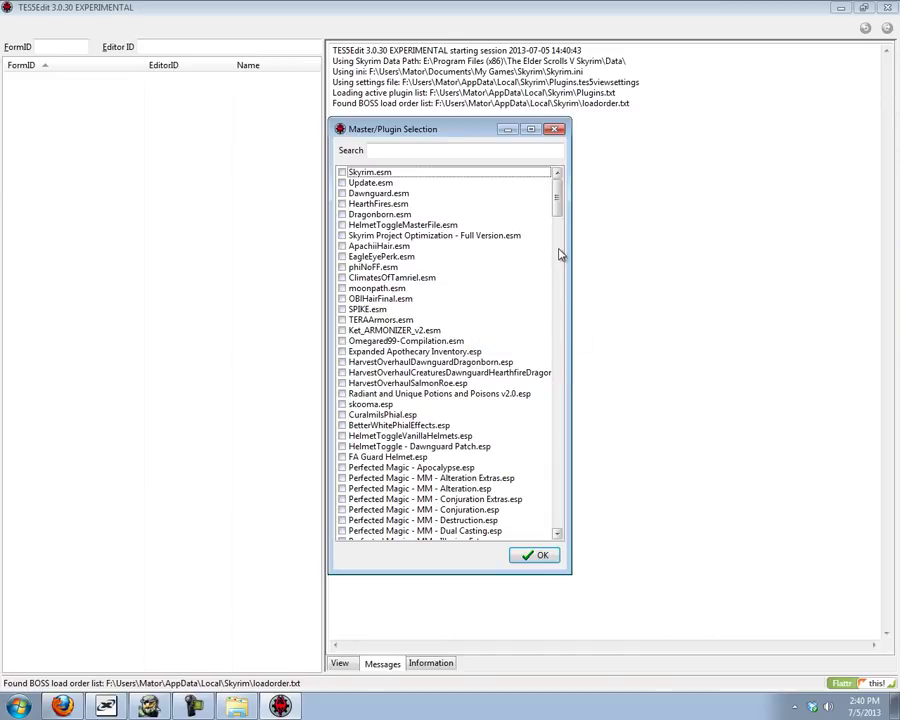
drag(560, 212, 558, 556)
click(370, 532)
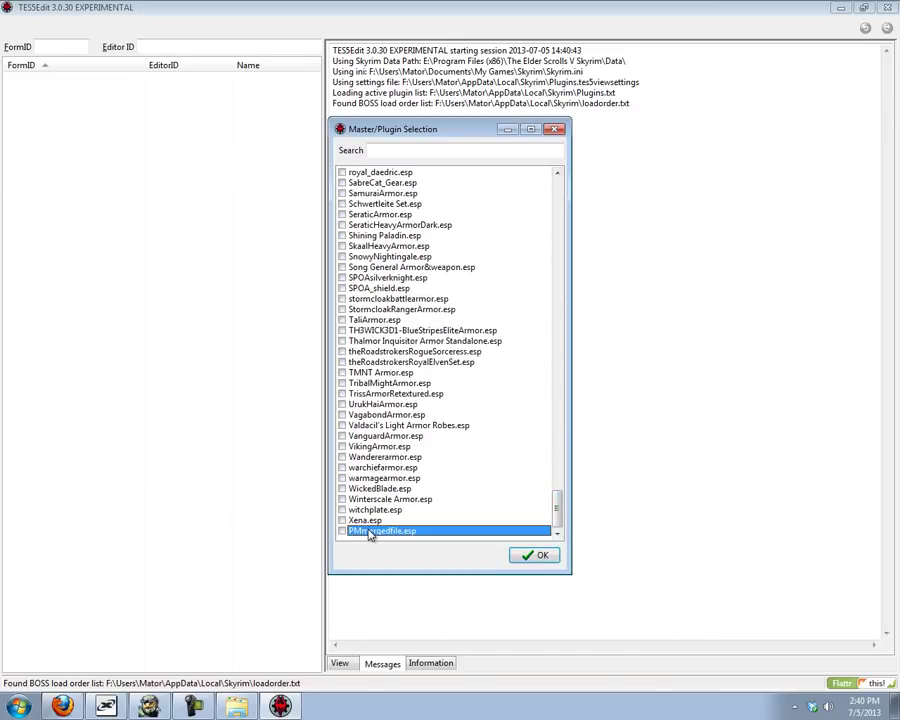
click(530, 555)
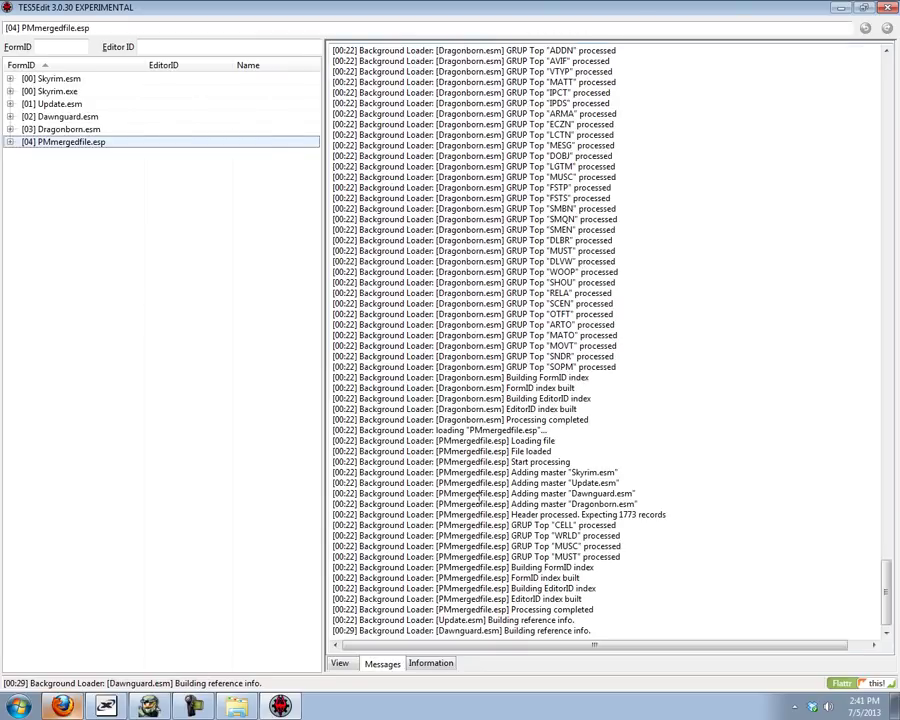
Step: Review the music tracks and FormIDs of the MUSCombat record in PMmergedfile.esp, then close TES5Edit
click(10, 142)
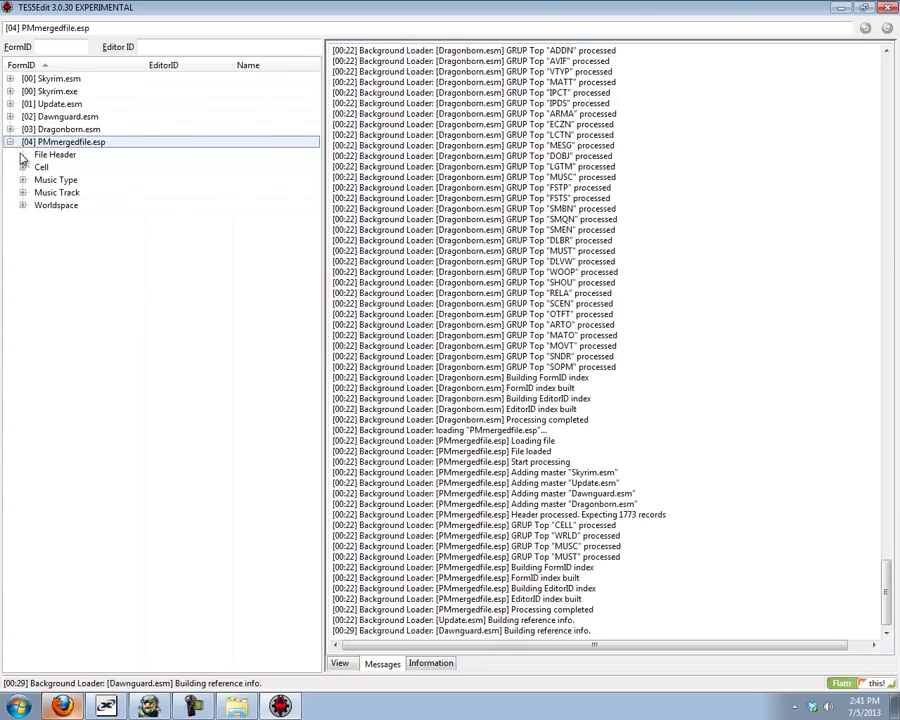
click(22, 180)
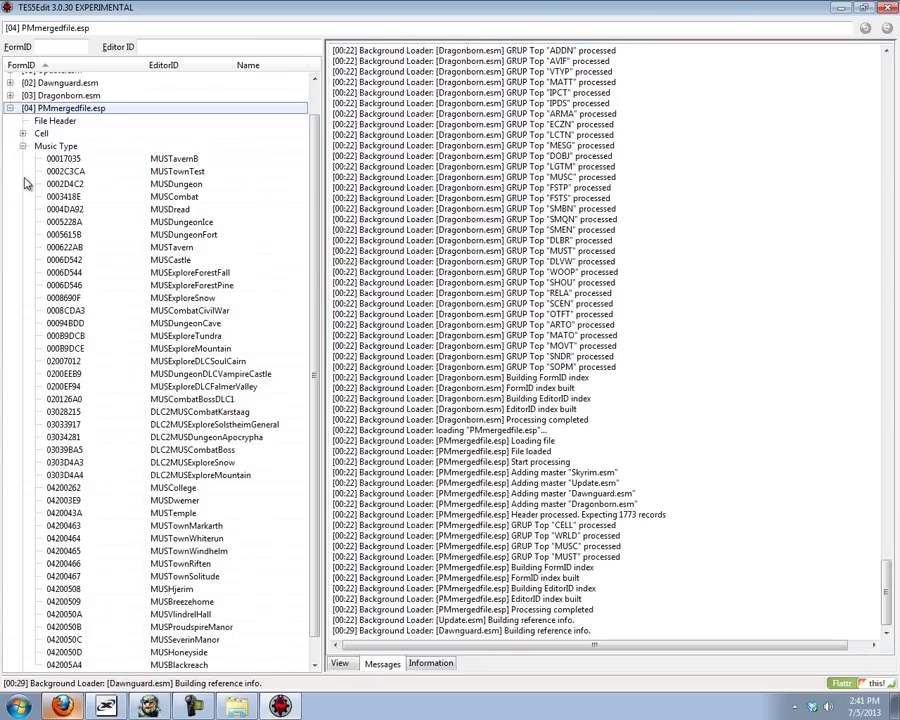
click(175, 197)
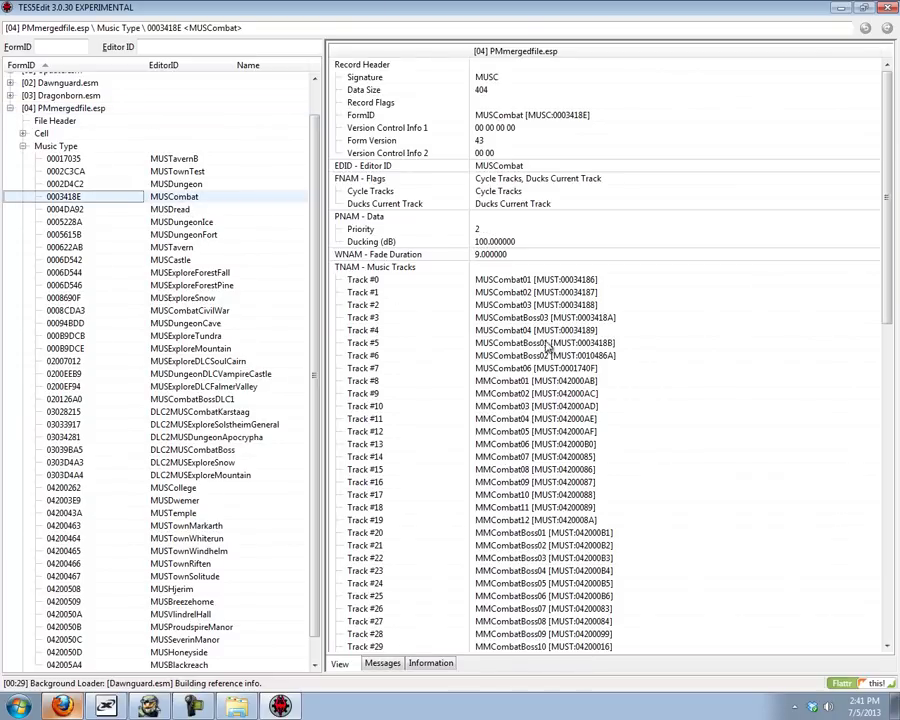
scroll(578, 283, down, 6)
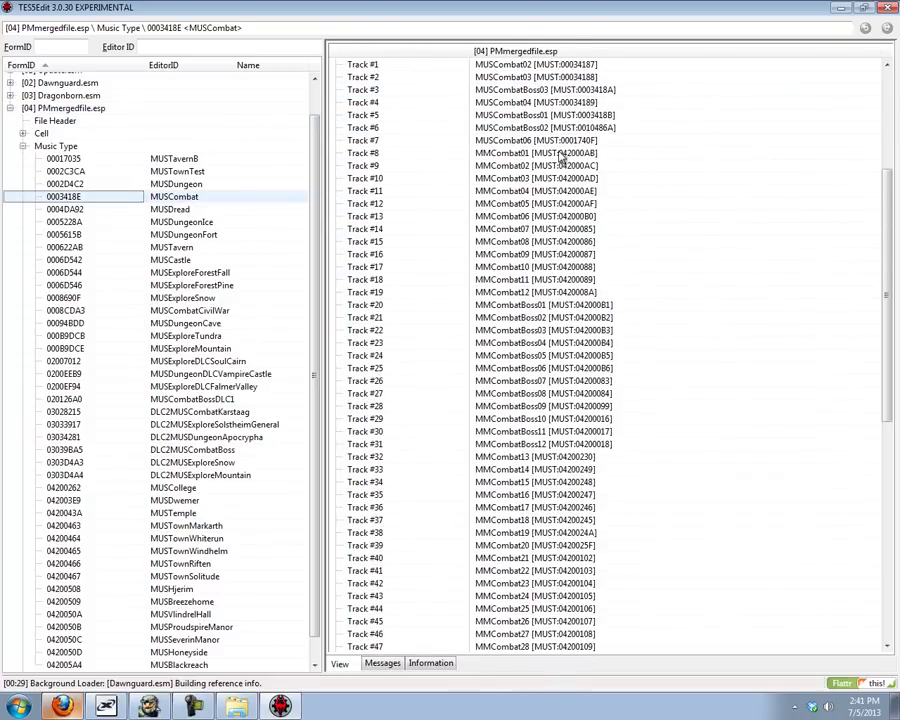
click(561, 159)
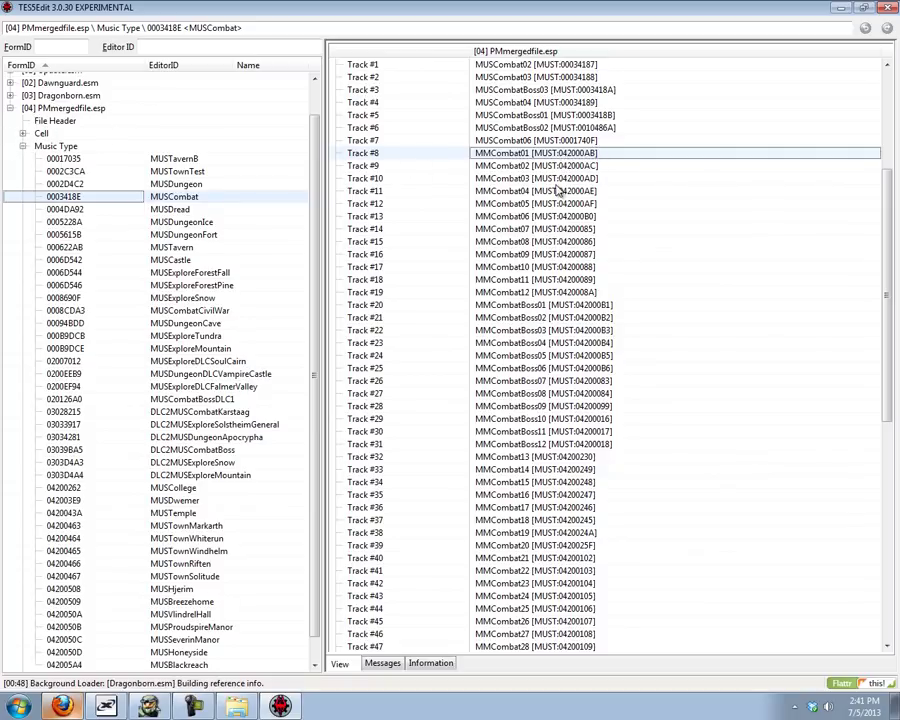
scroll(558, 190, down, 13)
scroll(548, 374, up, 15)
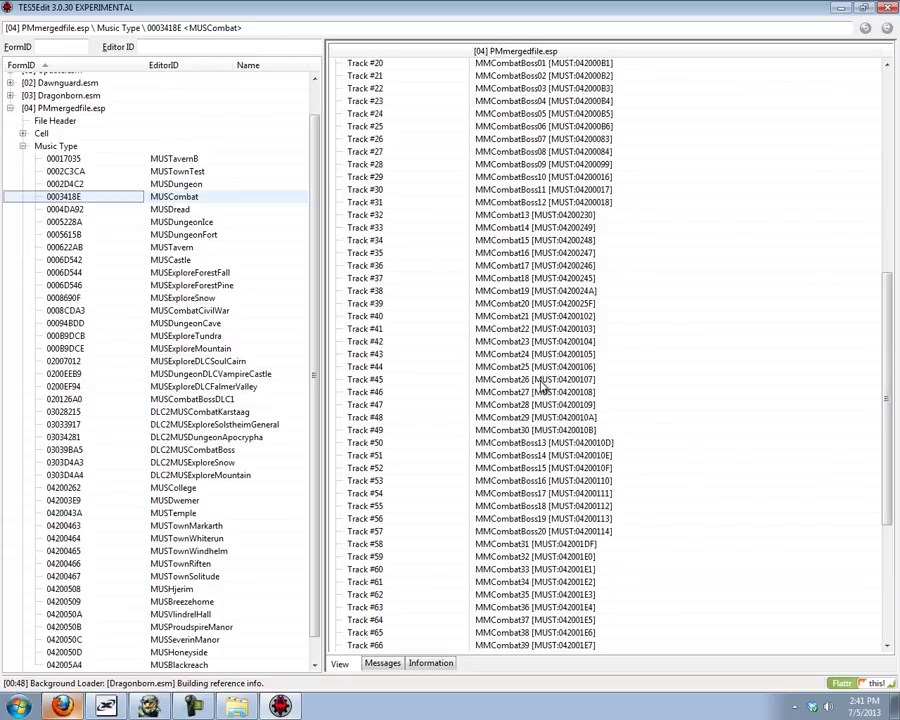
click(22, 147)
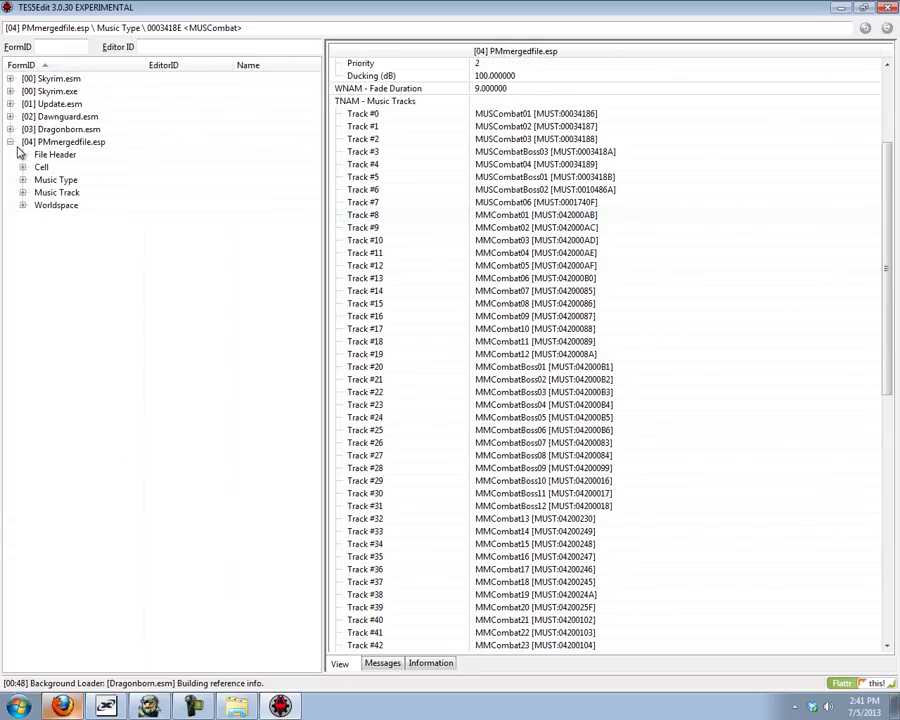
click(886, 9)
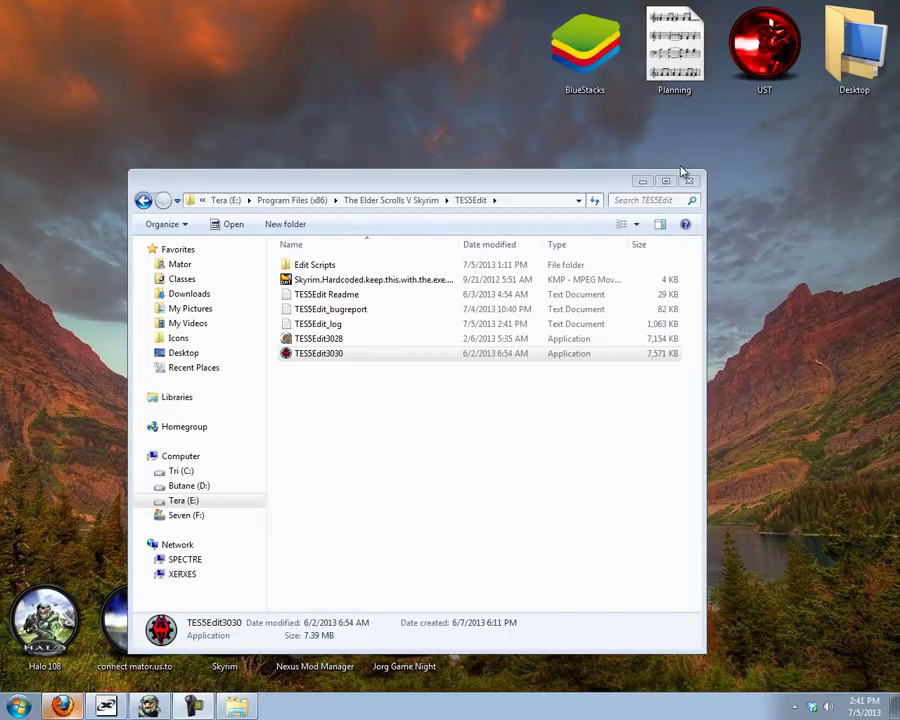
Step: Go to the file location of the desktop Skyrim shortcut and run SkyrimLauncher, clearing the folder windows out of the way
click(642, 181)
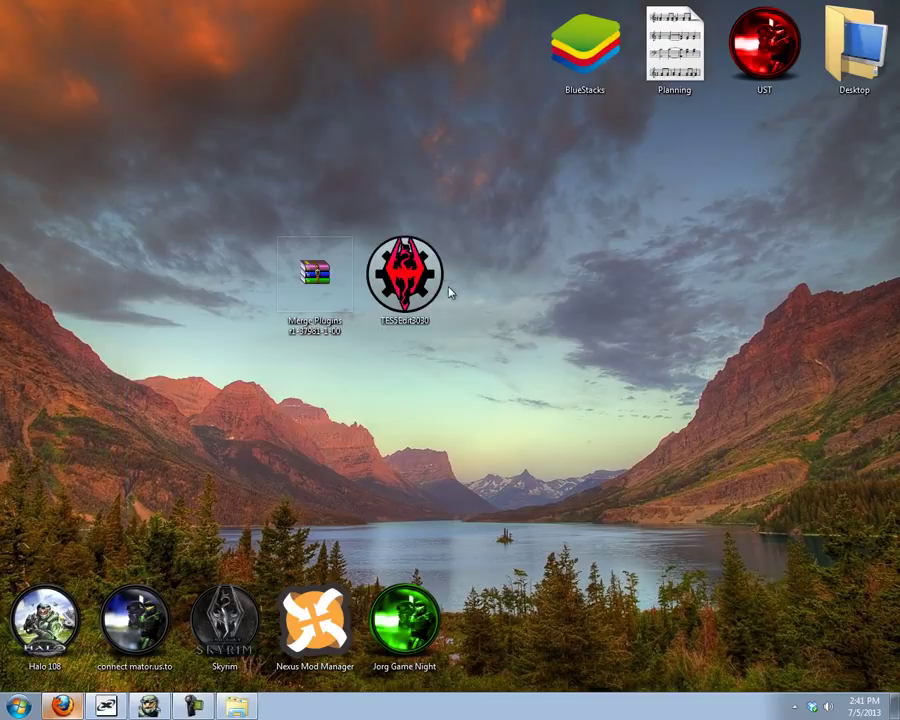
right_click(252, 624)
click(346, 259)
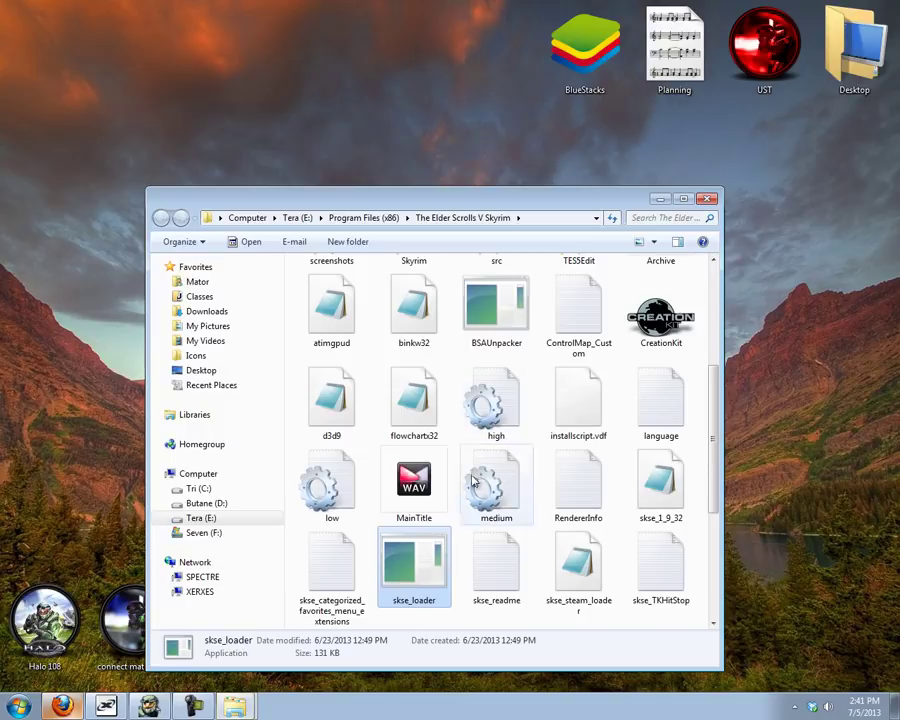
scroll(474, 400, down, 3)
double_click(334, 505)
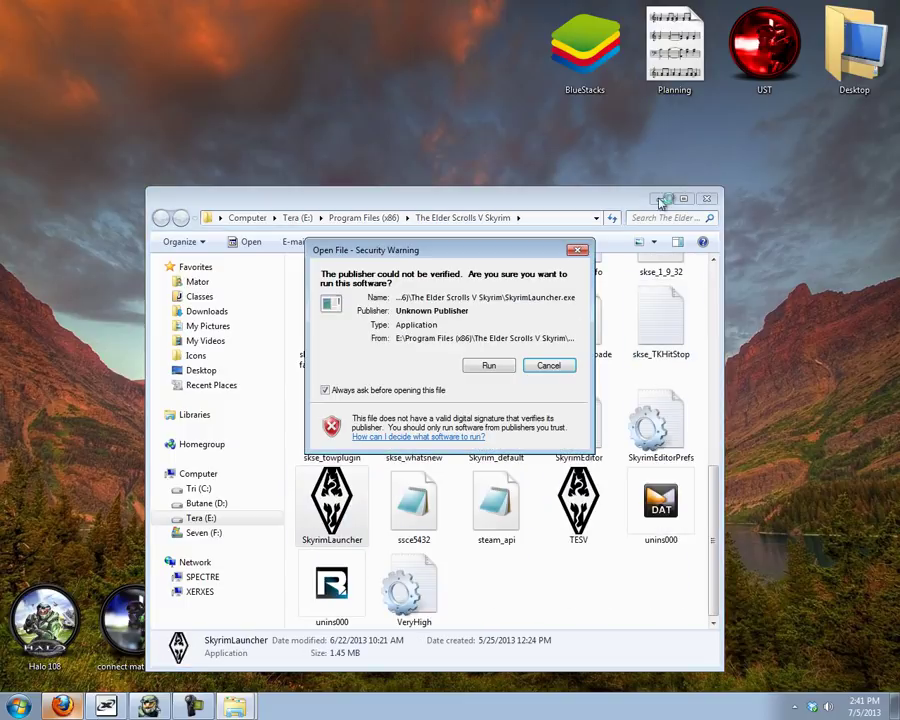
click(486, 364)
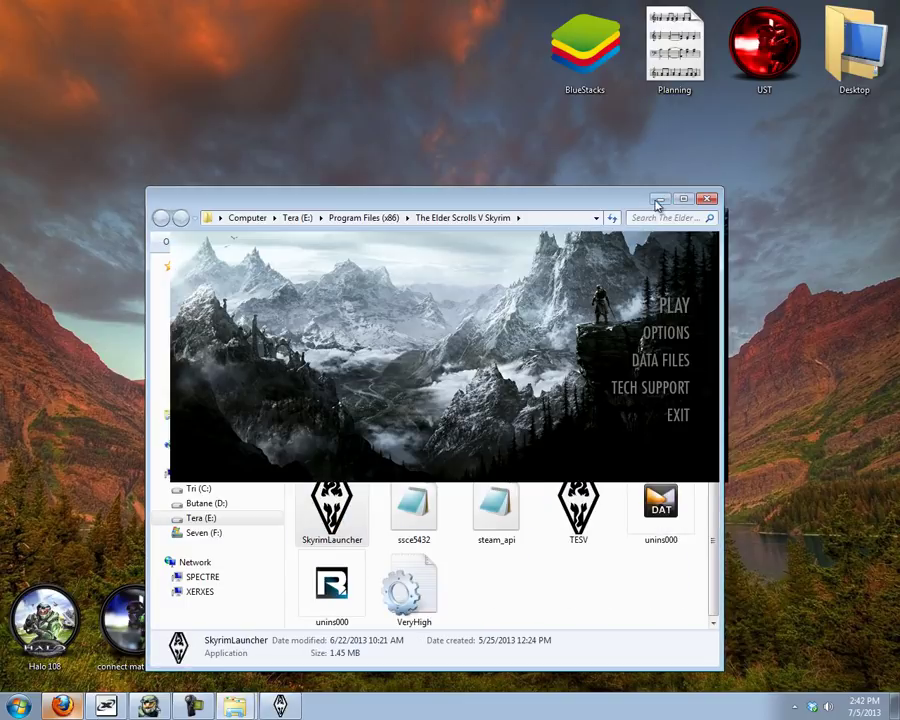
click(658, 199)
Step: In the launcher's data files, disable 1nivWICCloaks.esp and Dr_Bandolier.esp, keep PMmergedfile.esp enabled, accept the load order and exit the launcher
click(660, 357)
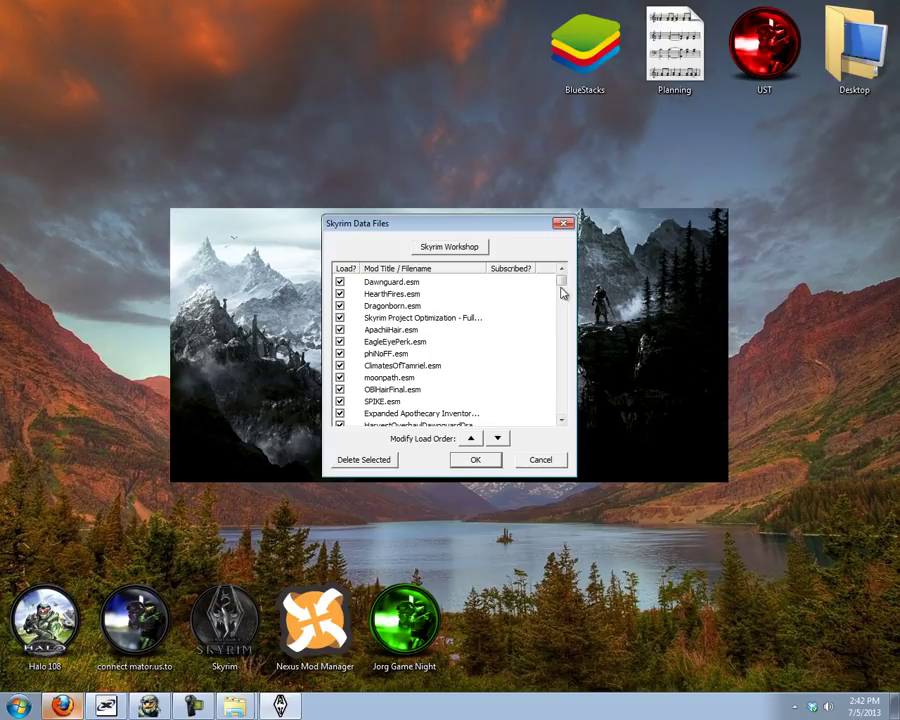
drag(562, 291, 561, 401)
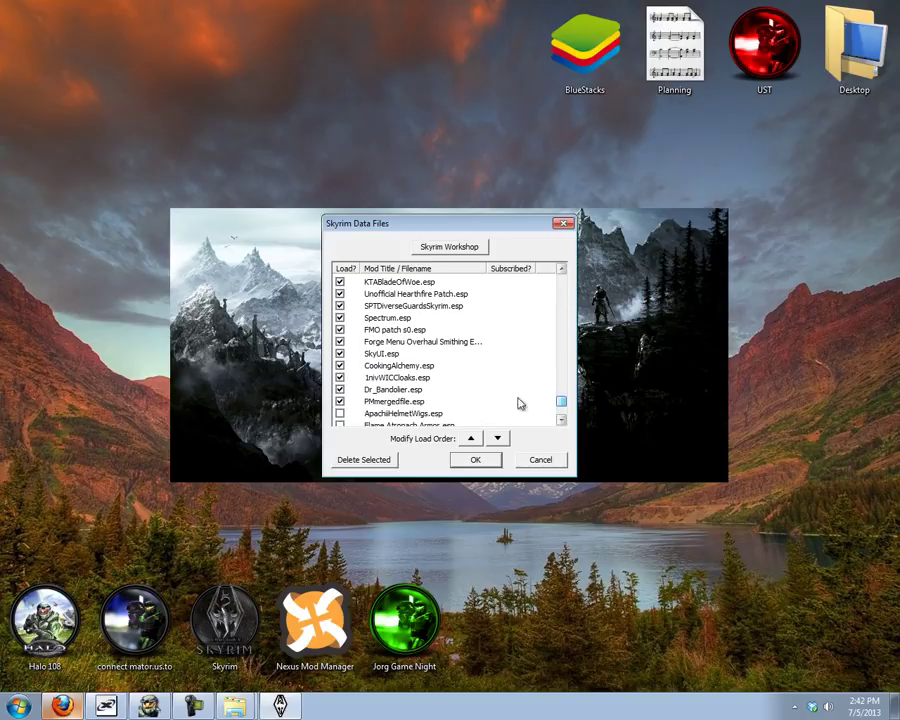
click(389, 401)
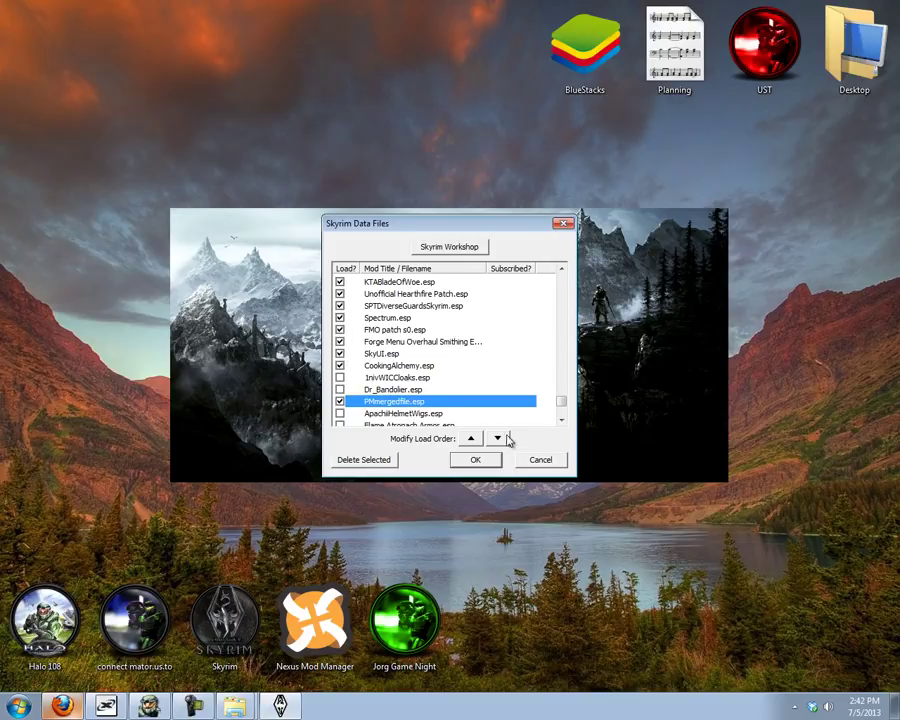
click(490, 461)
click(677, 417)
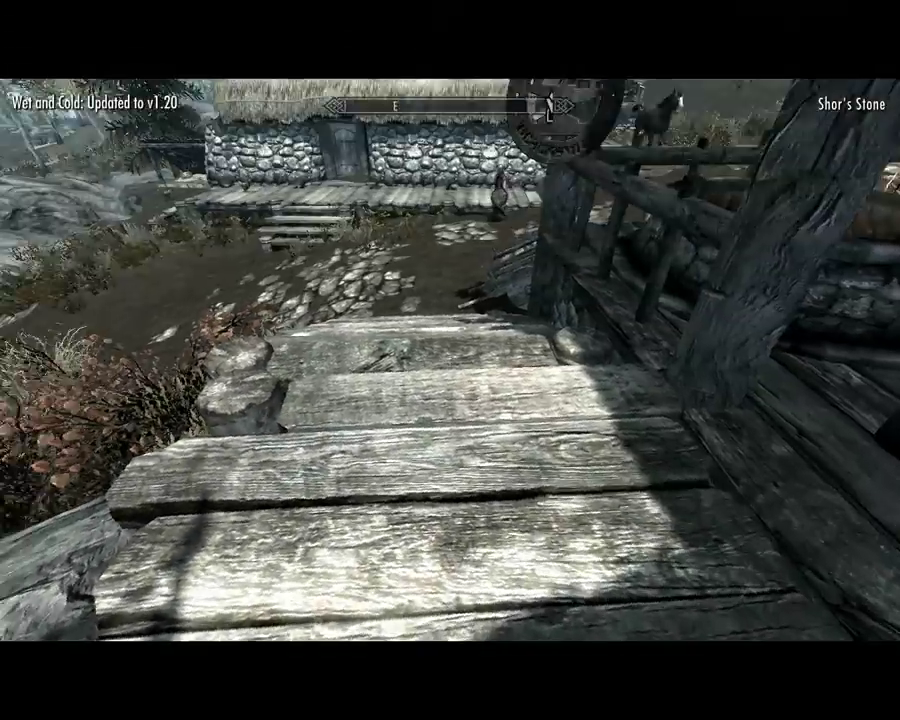
key(f)
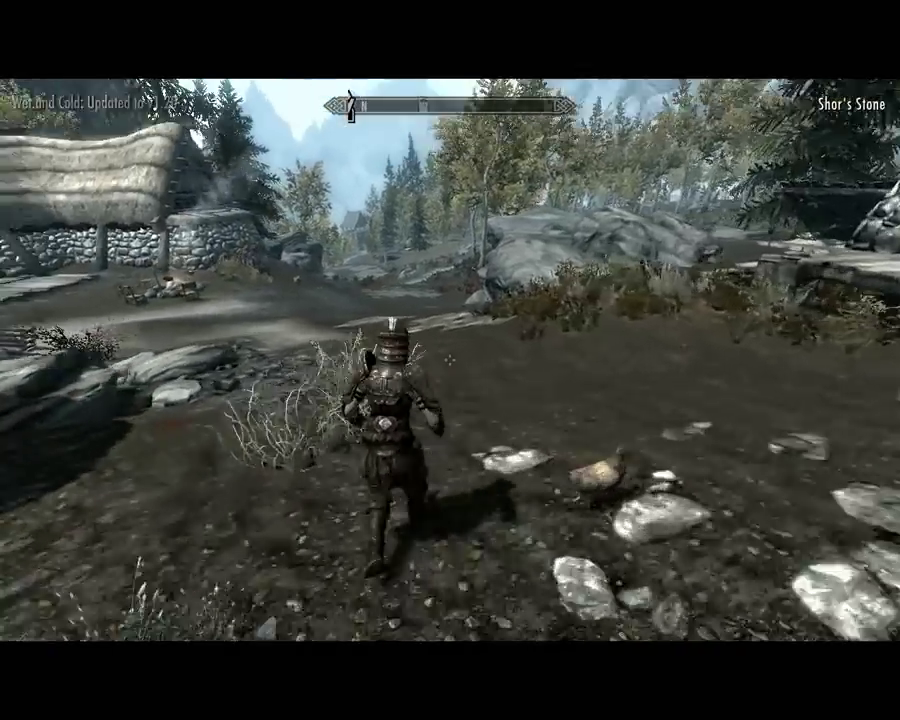
key(t)
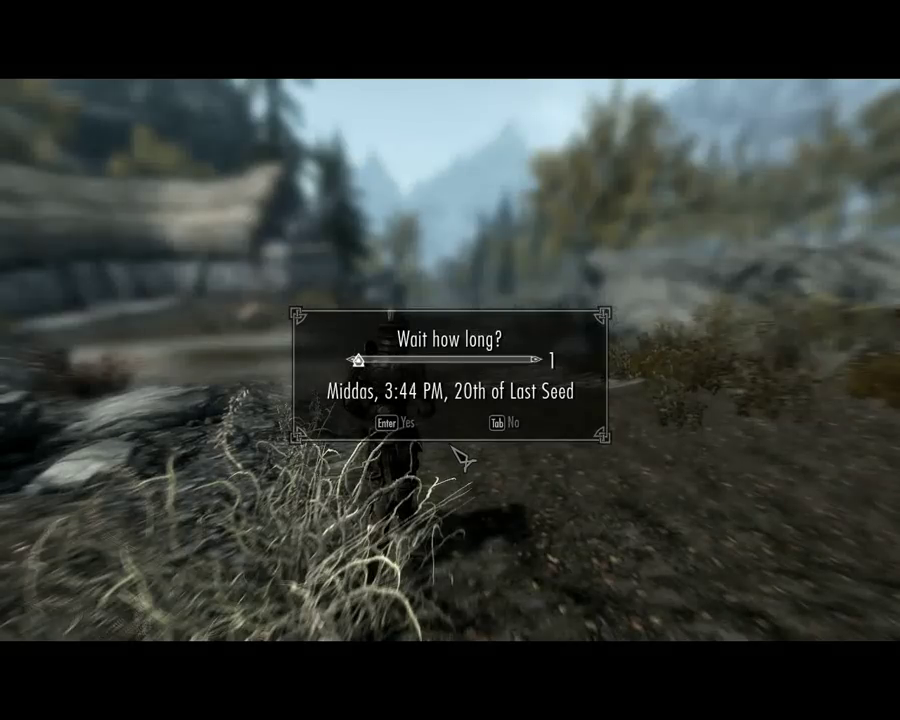
key(Tab)
key(w)
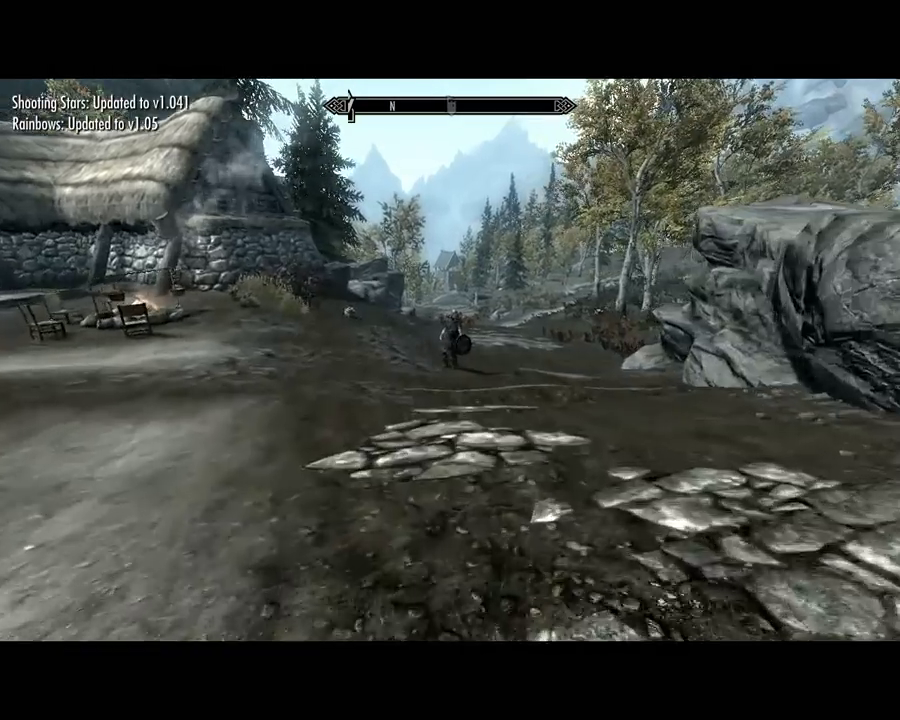
key(f)
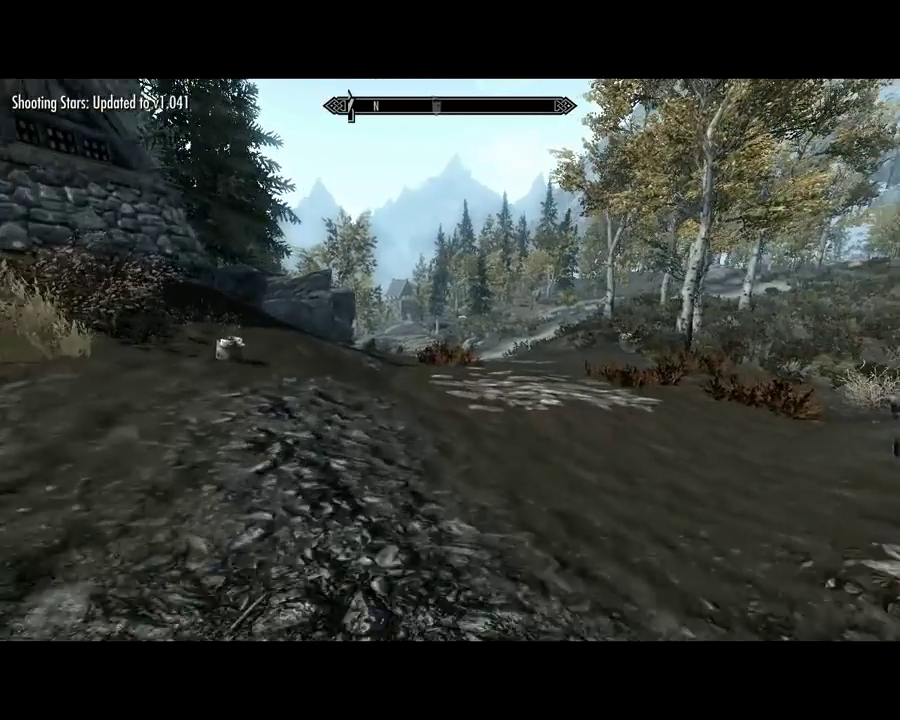
Step: Ready the weapons and equip a Steel Dagger (Fine) in each hand from the inventory
key(r)
key(i)
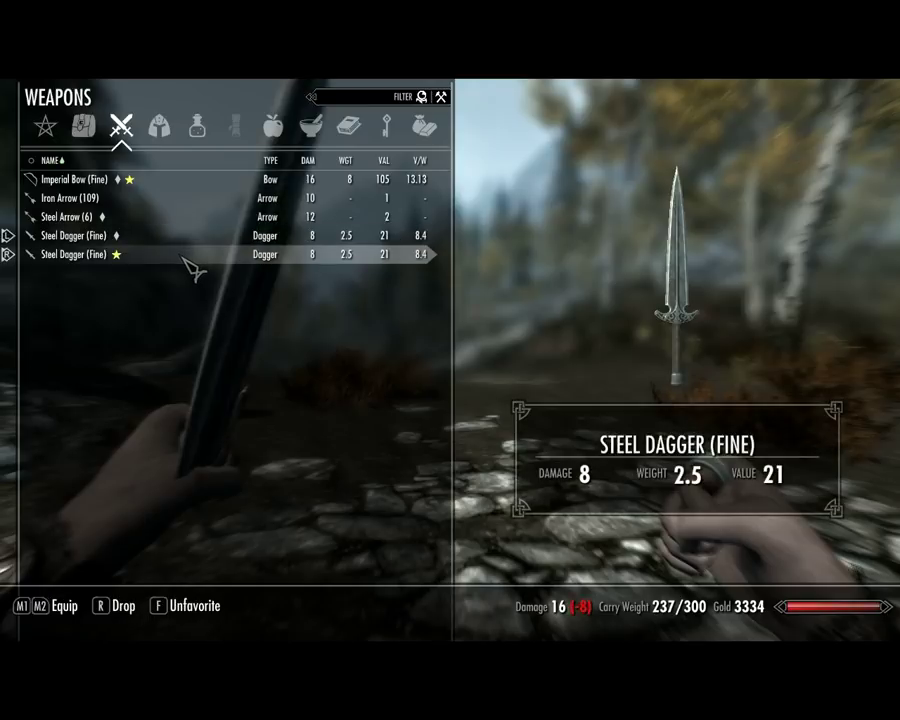
key(Tab)
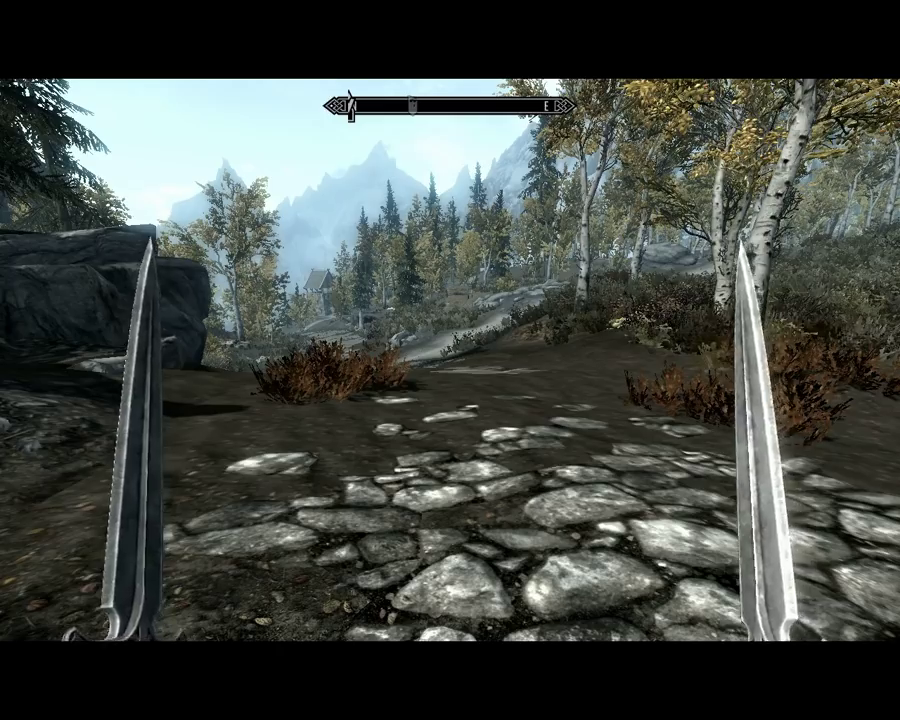
key(w)
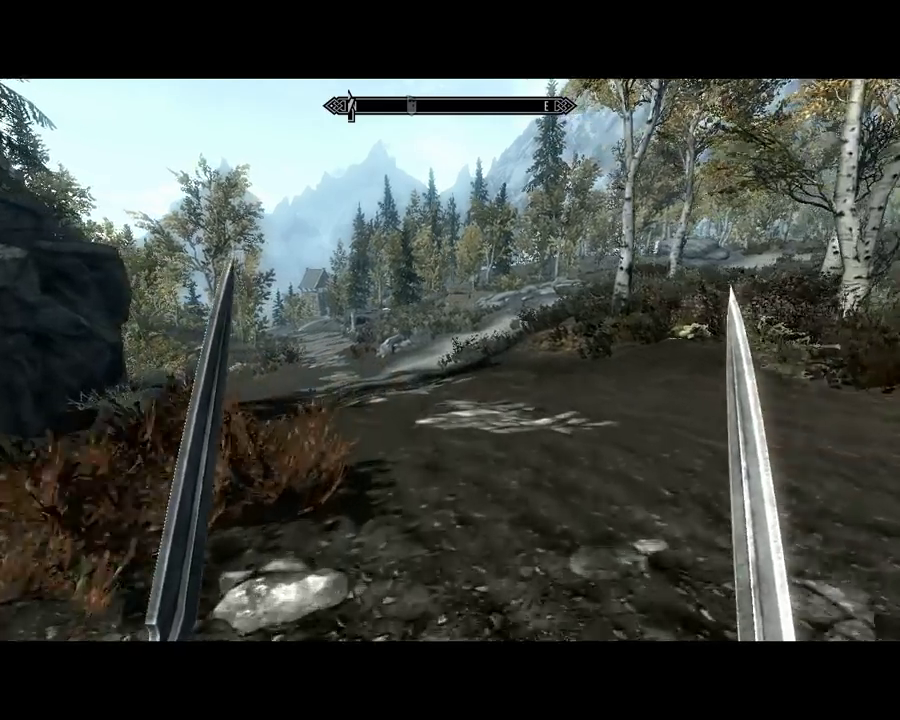
key(w)
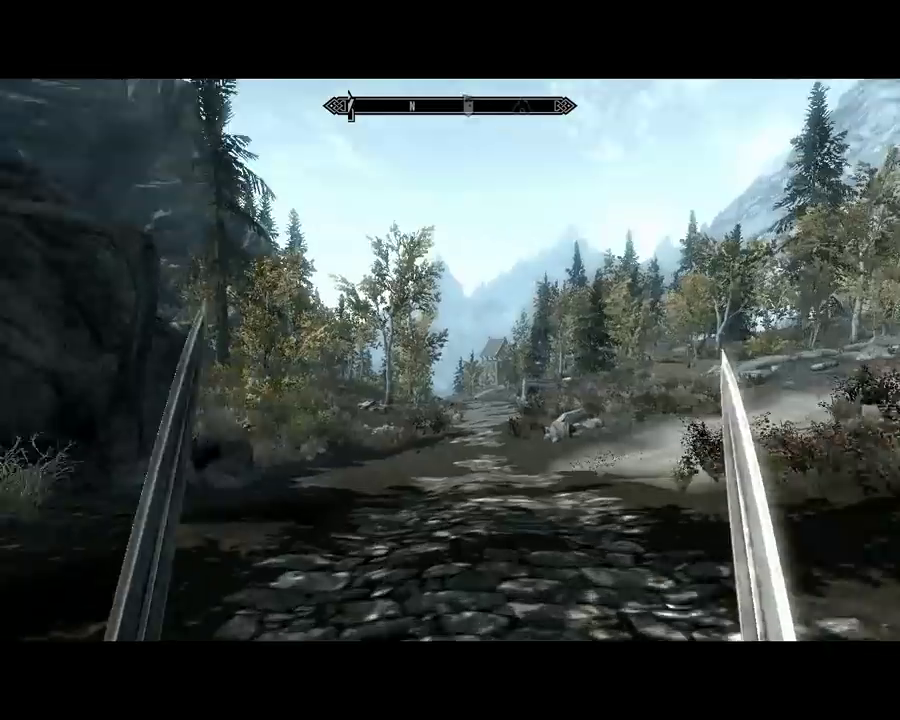
key(w)
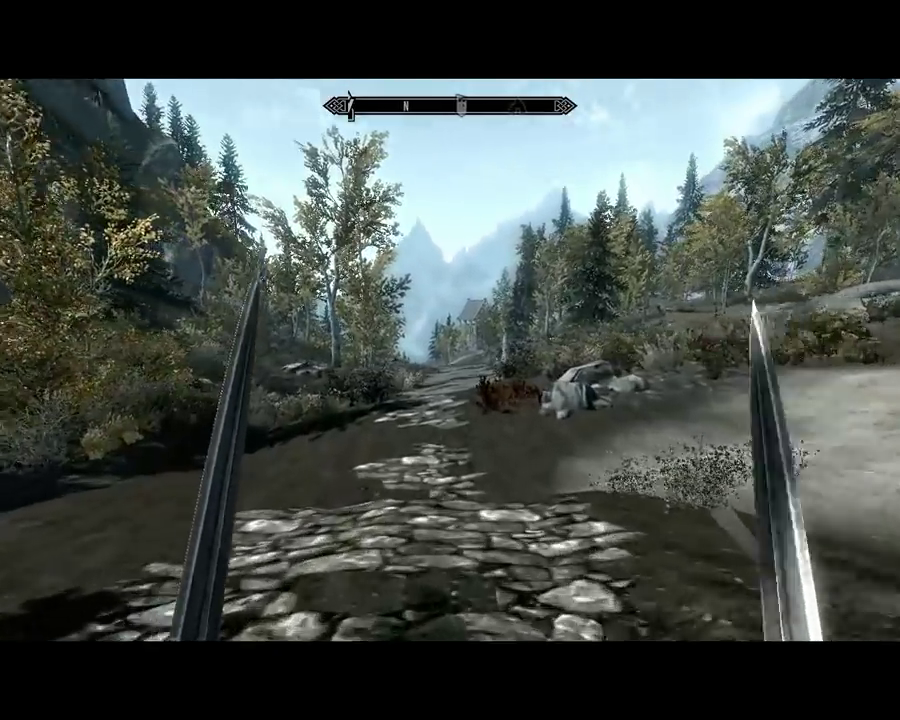
key(w)
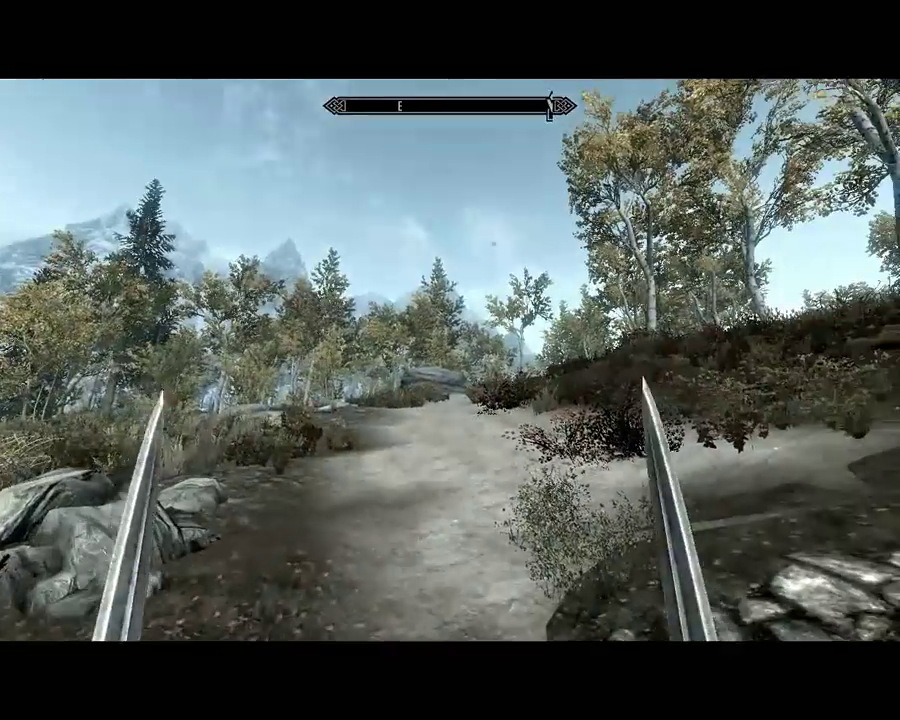
key(w)
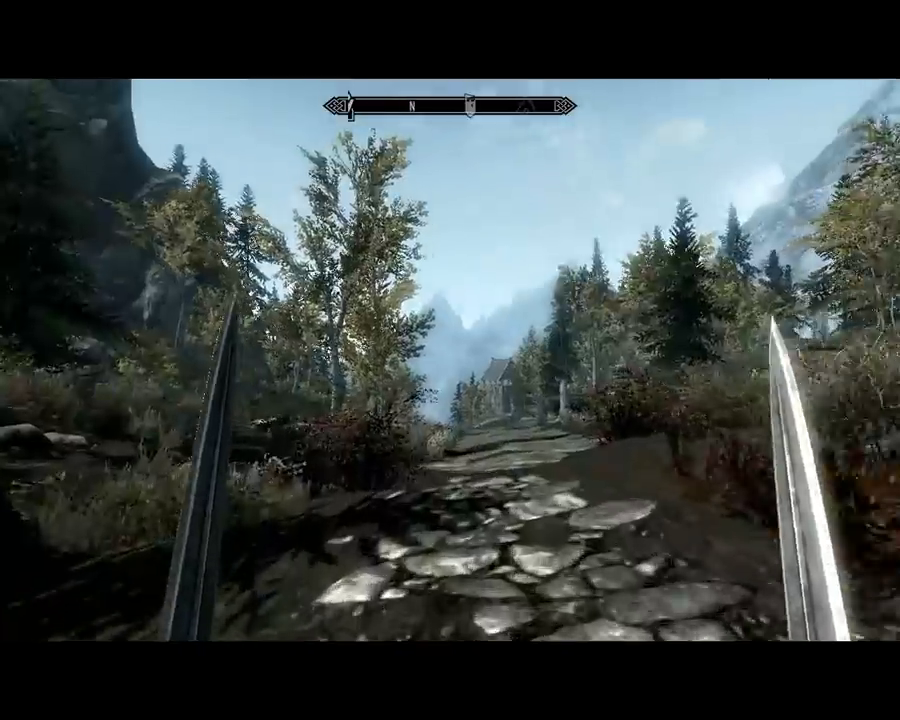
key(w)
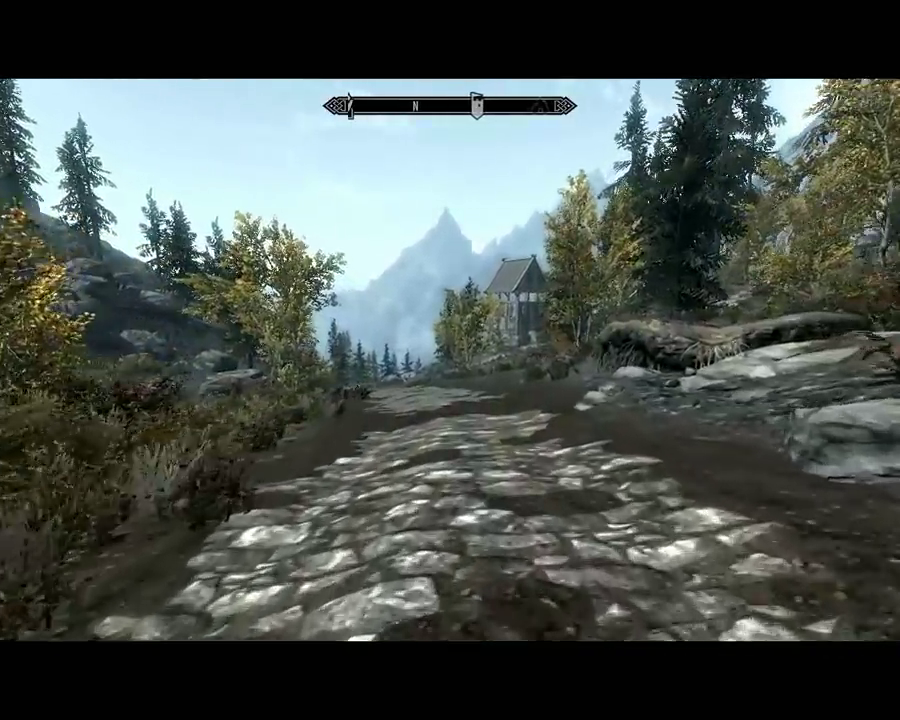
key(r)
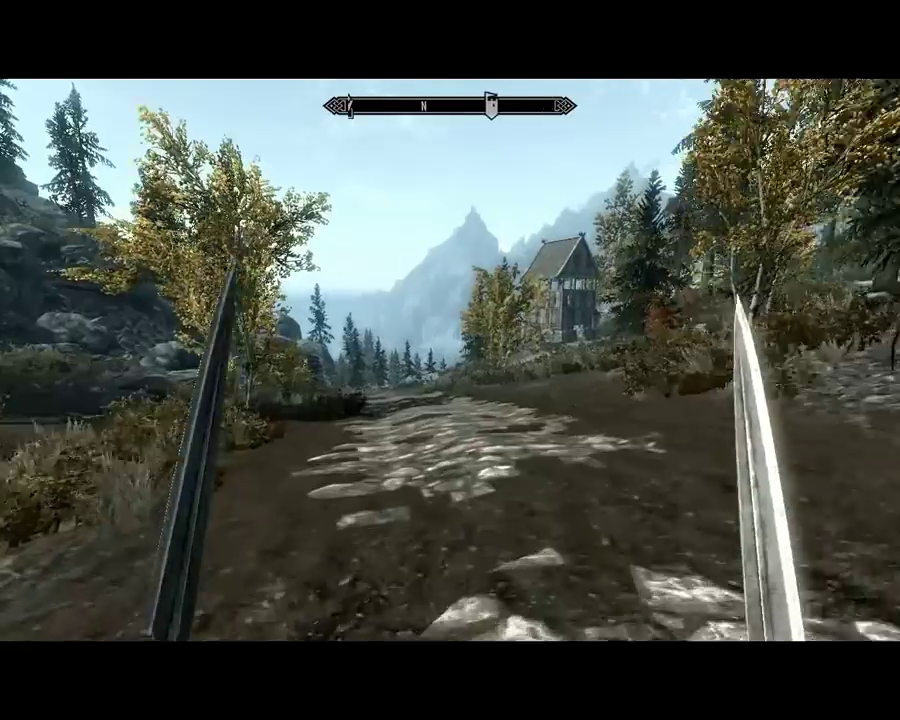